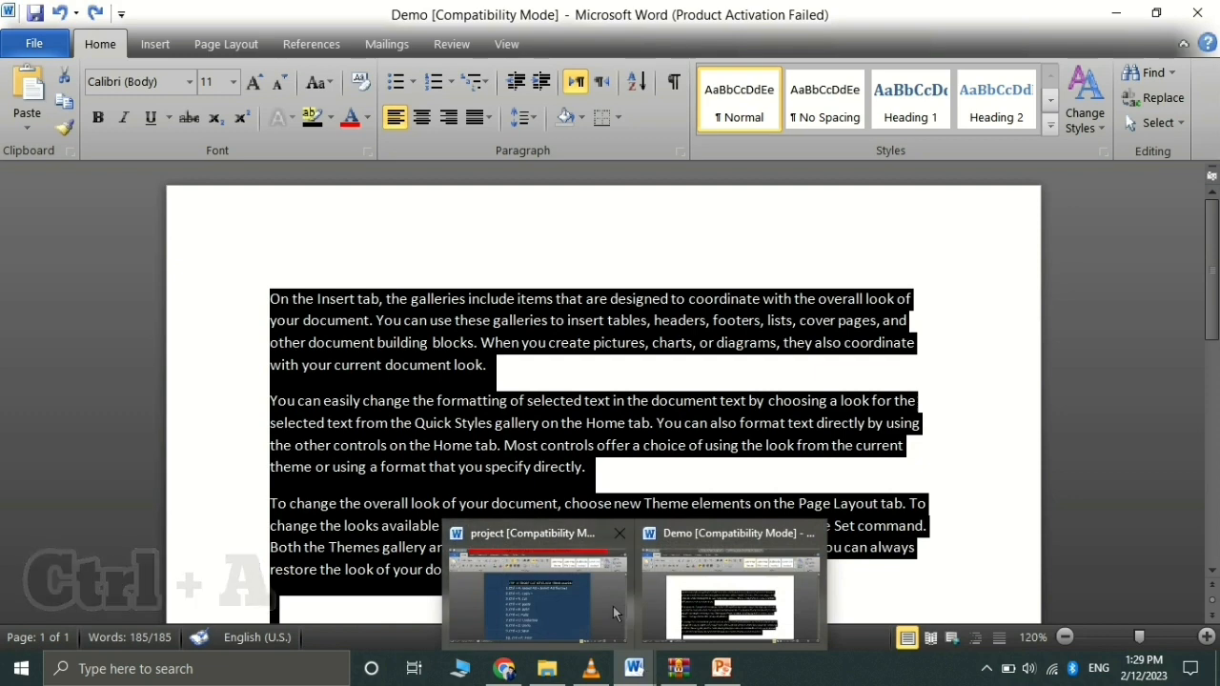
In the project document, complete the Copy entry of the shortcut list with "= Copy the selected text".
click(613, 607)
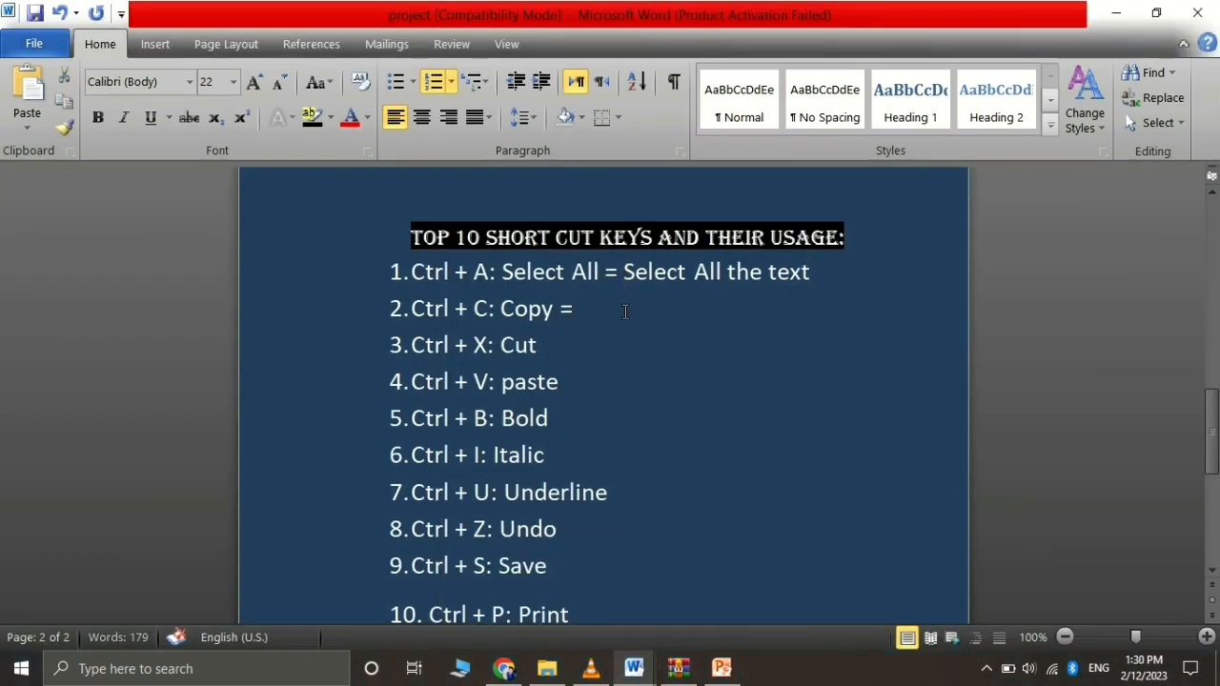
text(Copy the selec)
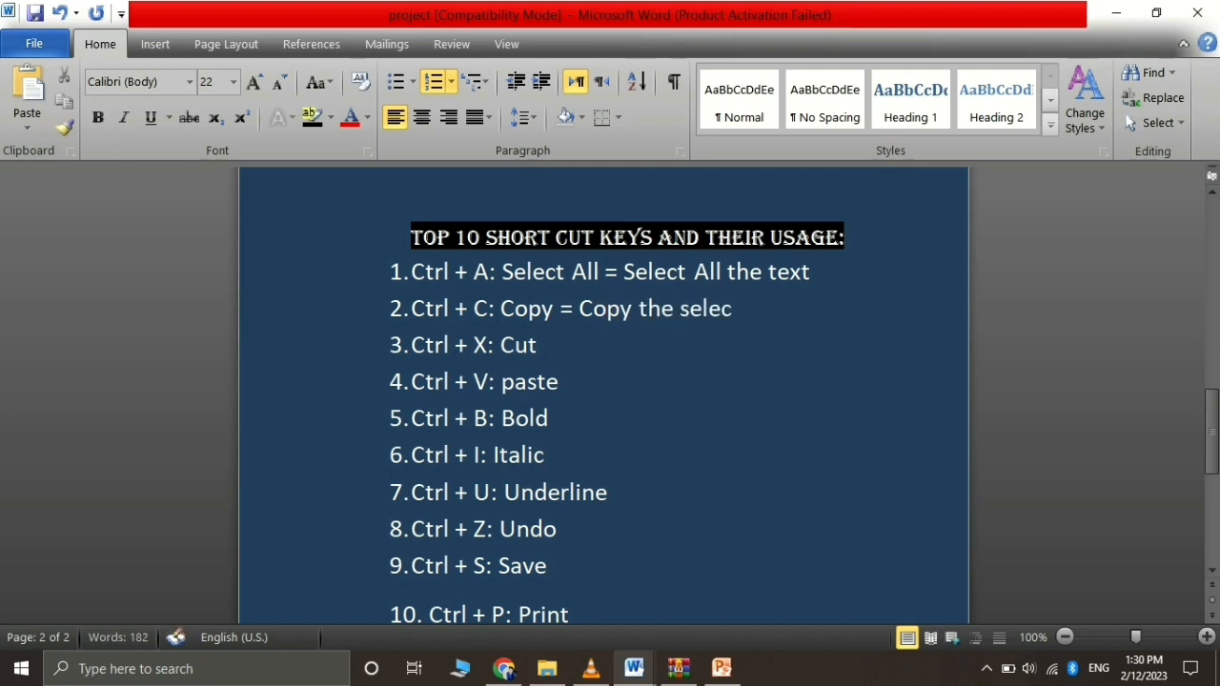
text(ted text)
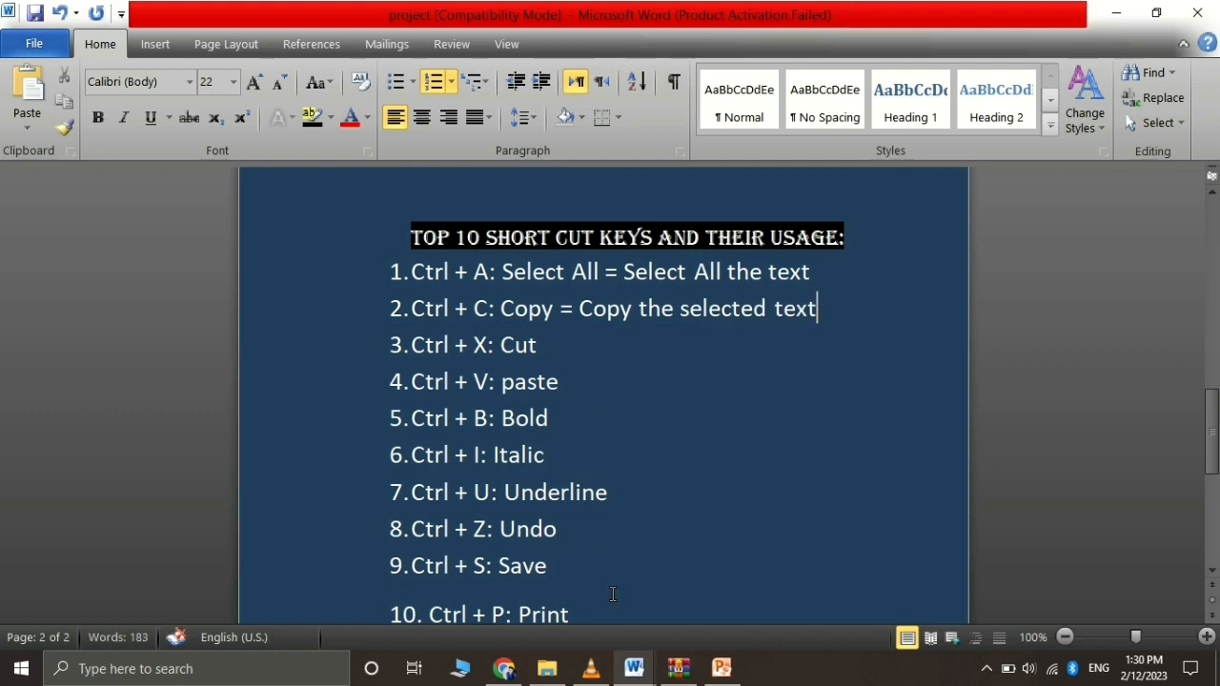
Switch to the Demo document, copy its fully selected text and clear the selection.
mouse_move(641, 675)
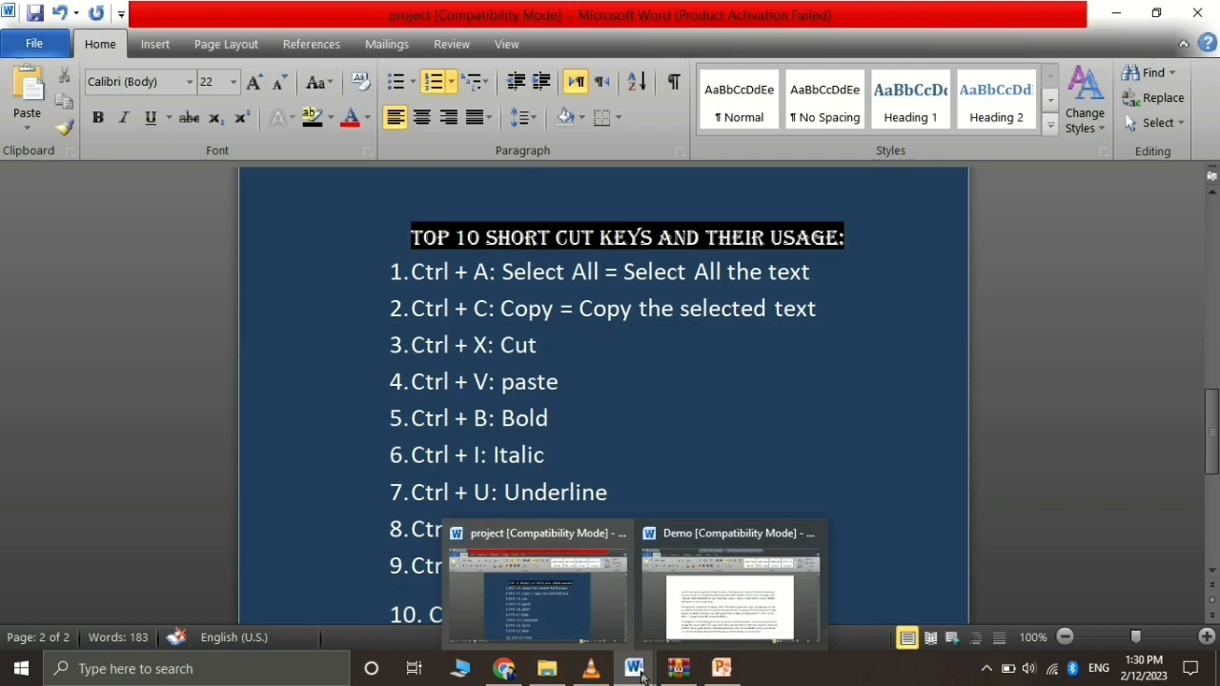
click(717, 621)
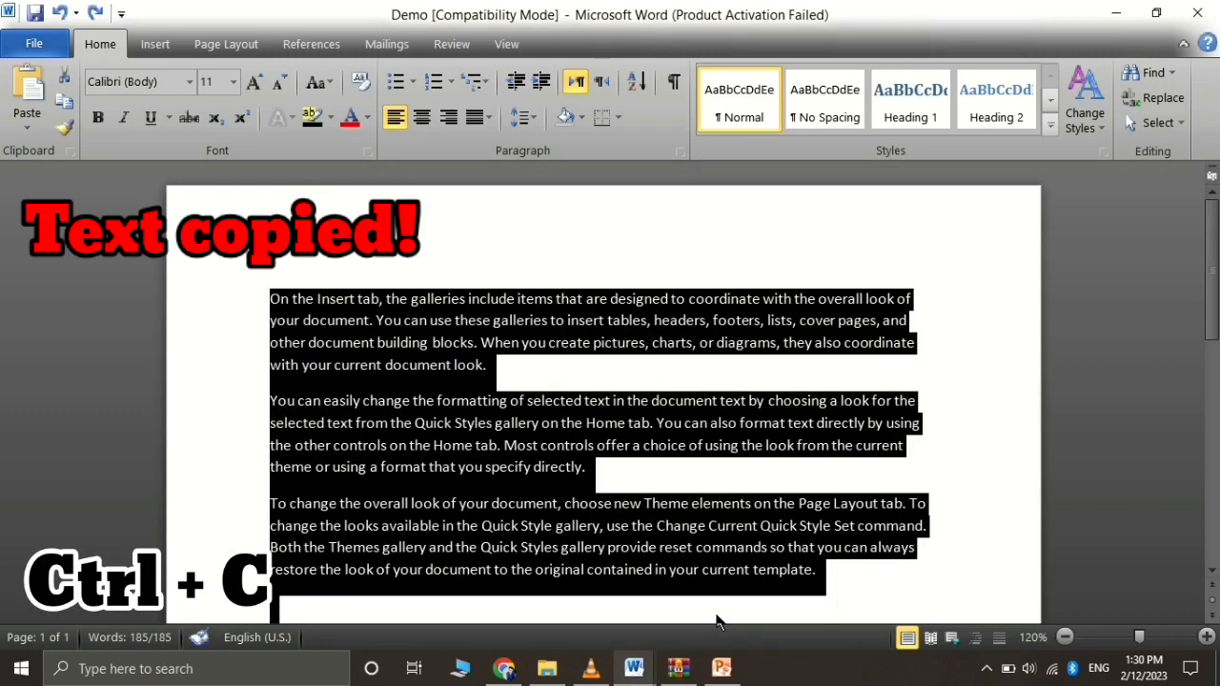
click(844, 573)
Back in the project document, add "= cut the selected text" to the Cut entry of the shortcut list.
mouse_move(634, 668)
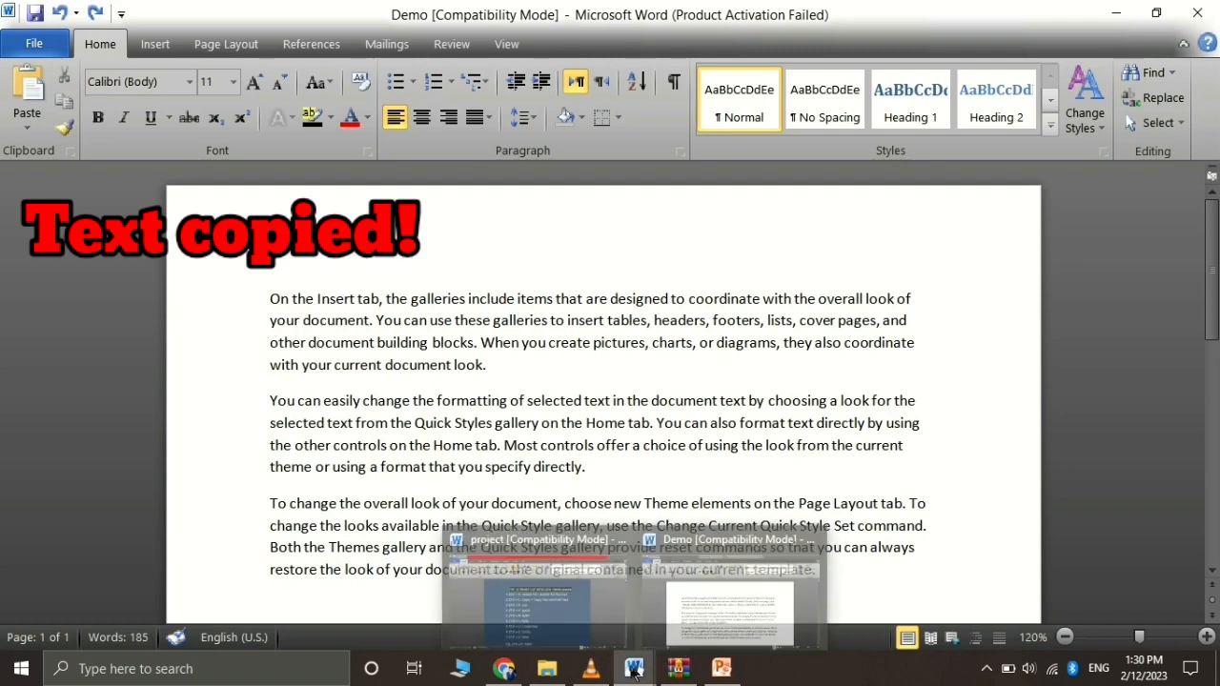
click(599, 598)
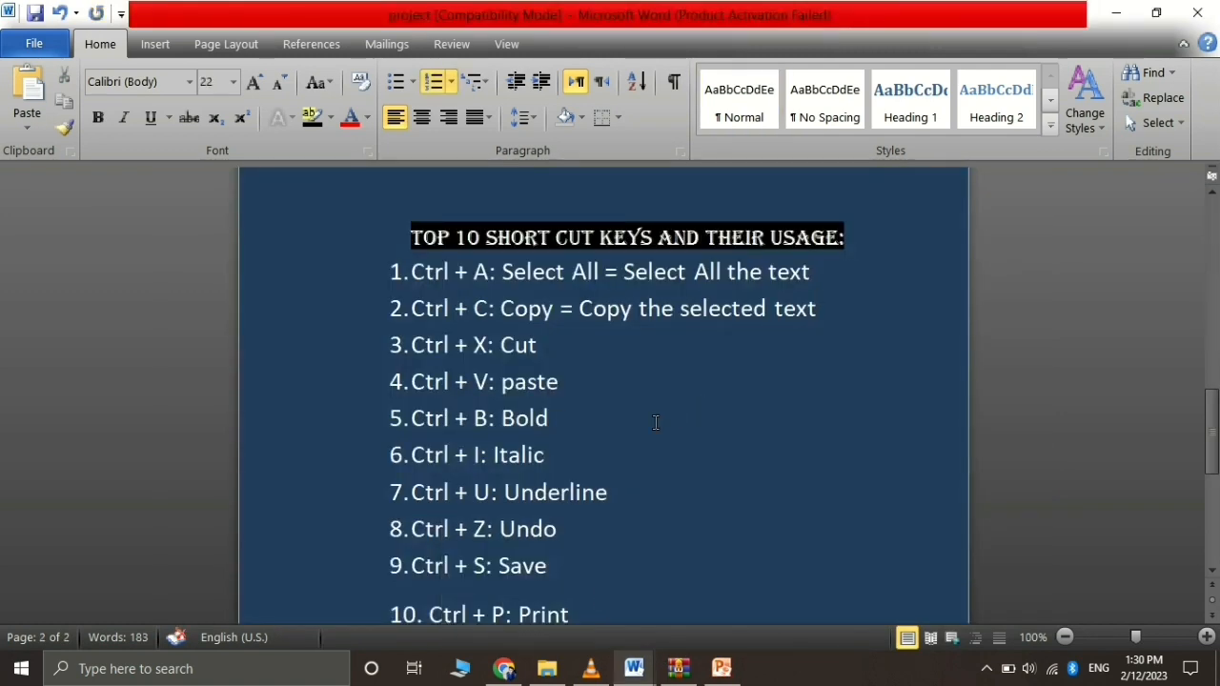
click(600, 349)
text(+)
key(BackSpace)
key(BackSpace)
text(= cut)
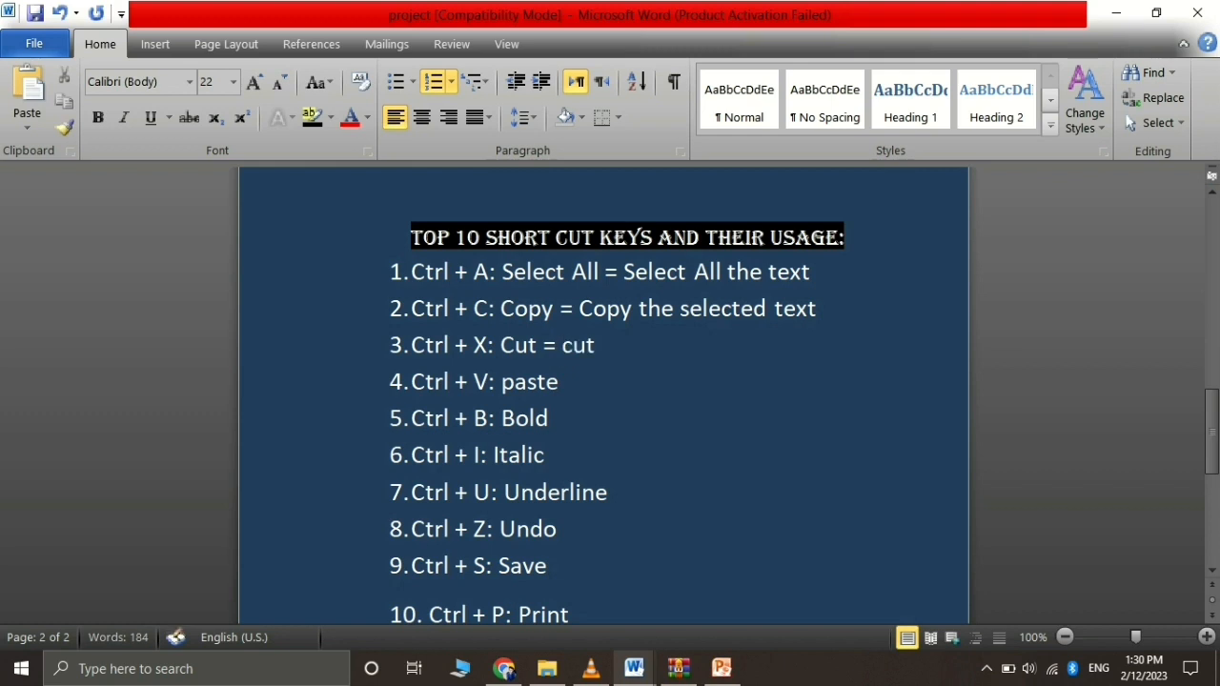
text( the select)
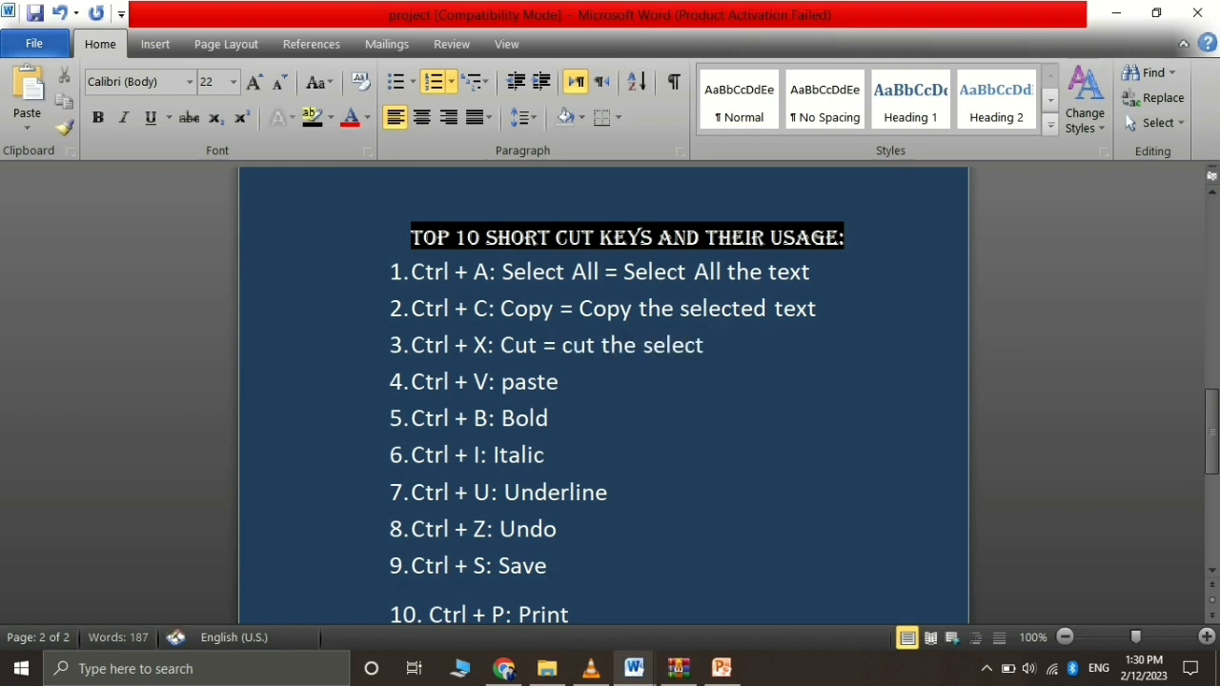
text(ed text)
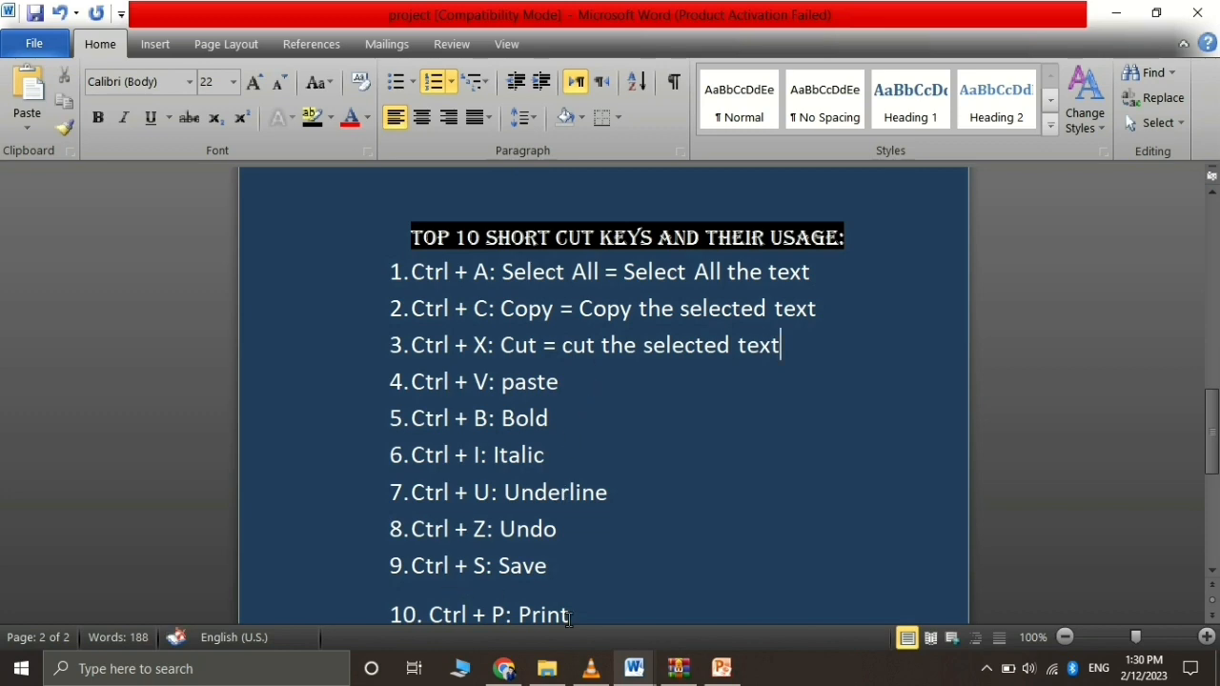
Select all the text in the Demo document and cut it.
mouse_move(628, 675)
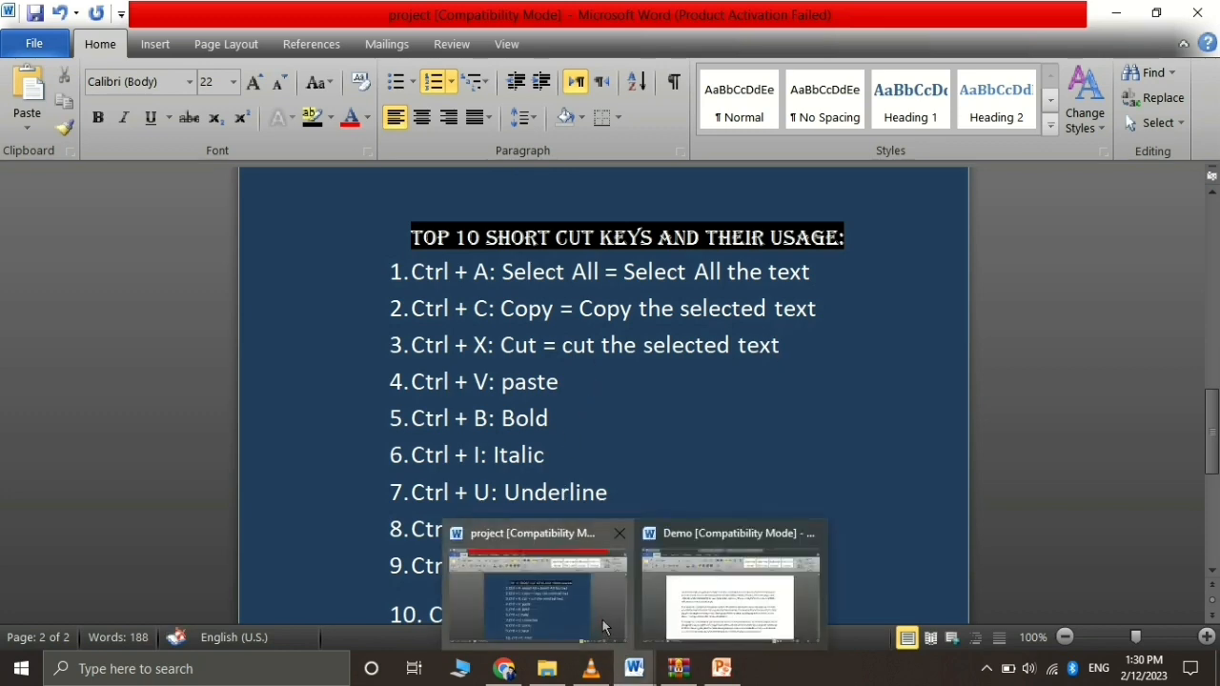
click(703, 629)
key(ctrl+a)
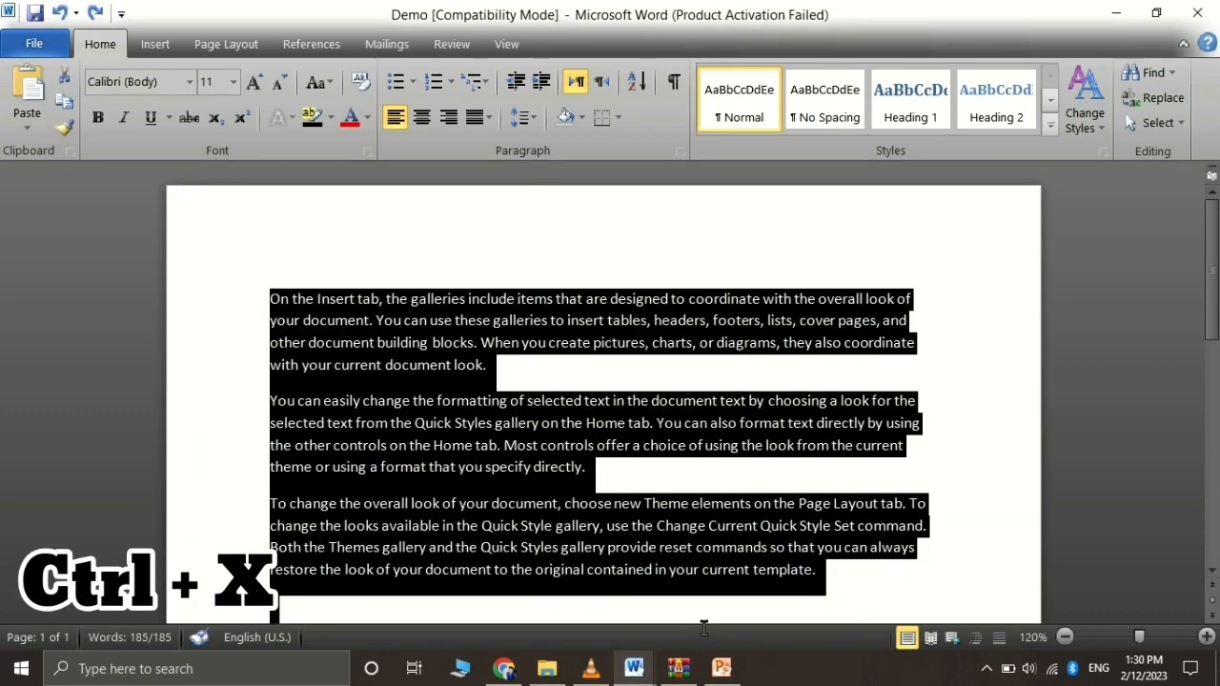
key(ctrl+x)
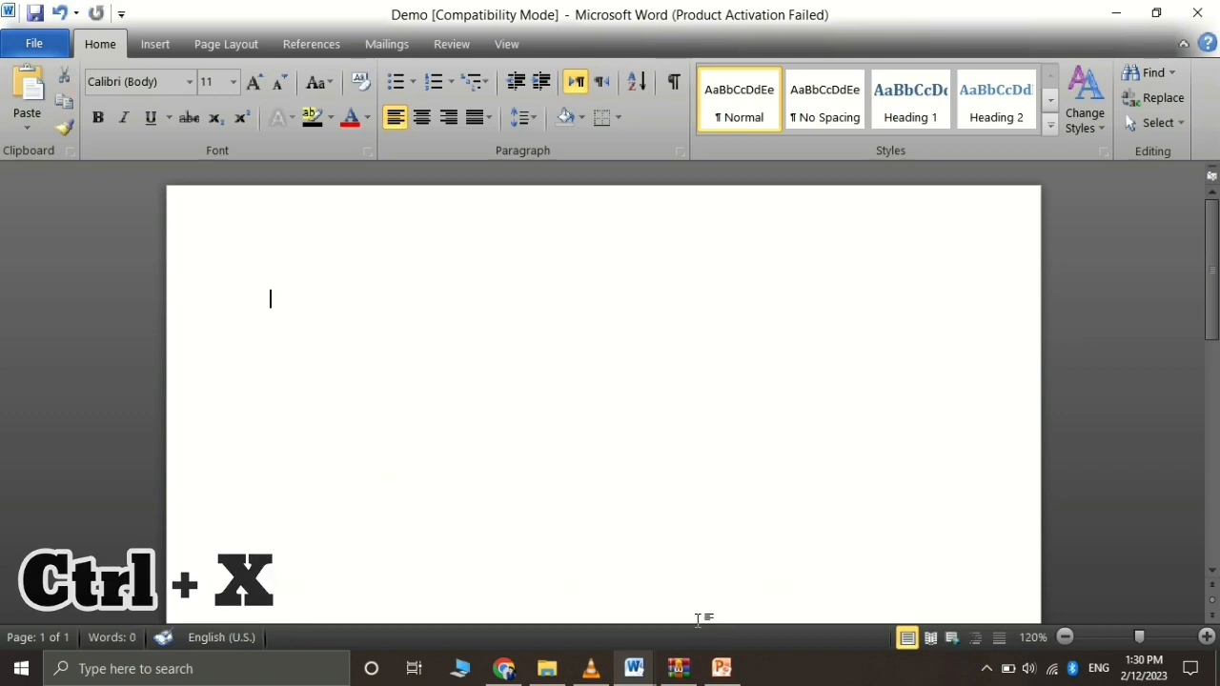
In the project document, extend the paste entry with "= paste the text which we have copied or cut".
mouse_move(634, 668)
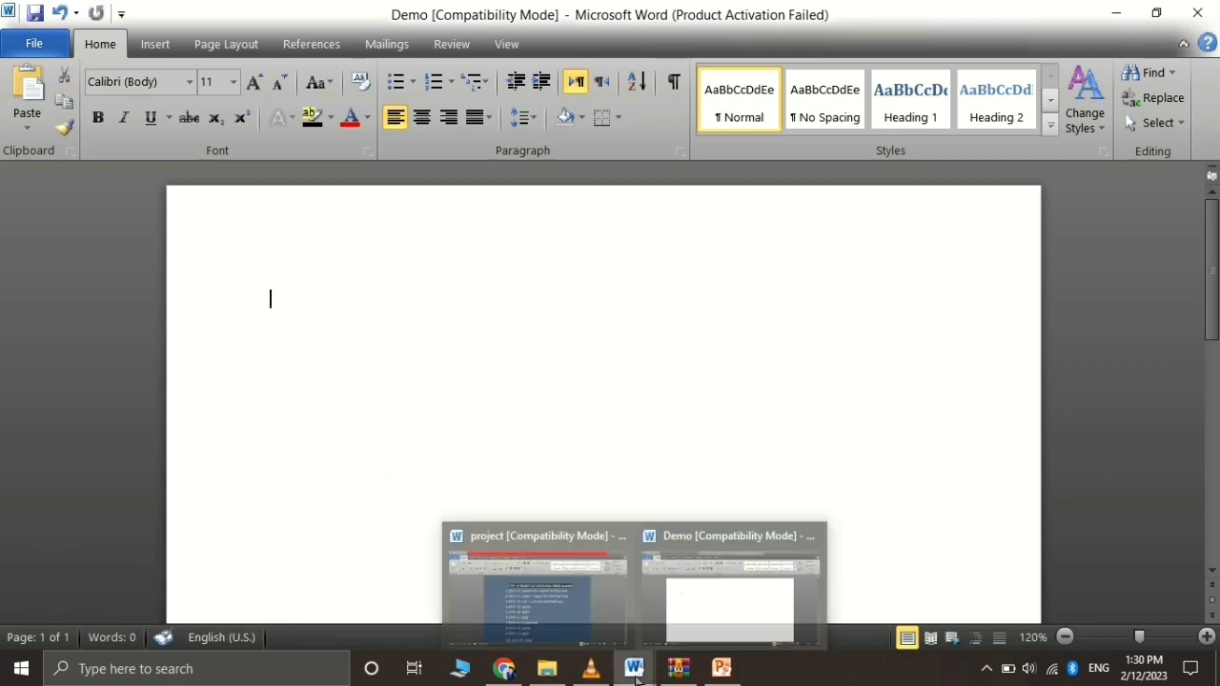
click(603, 610)
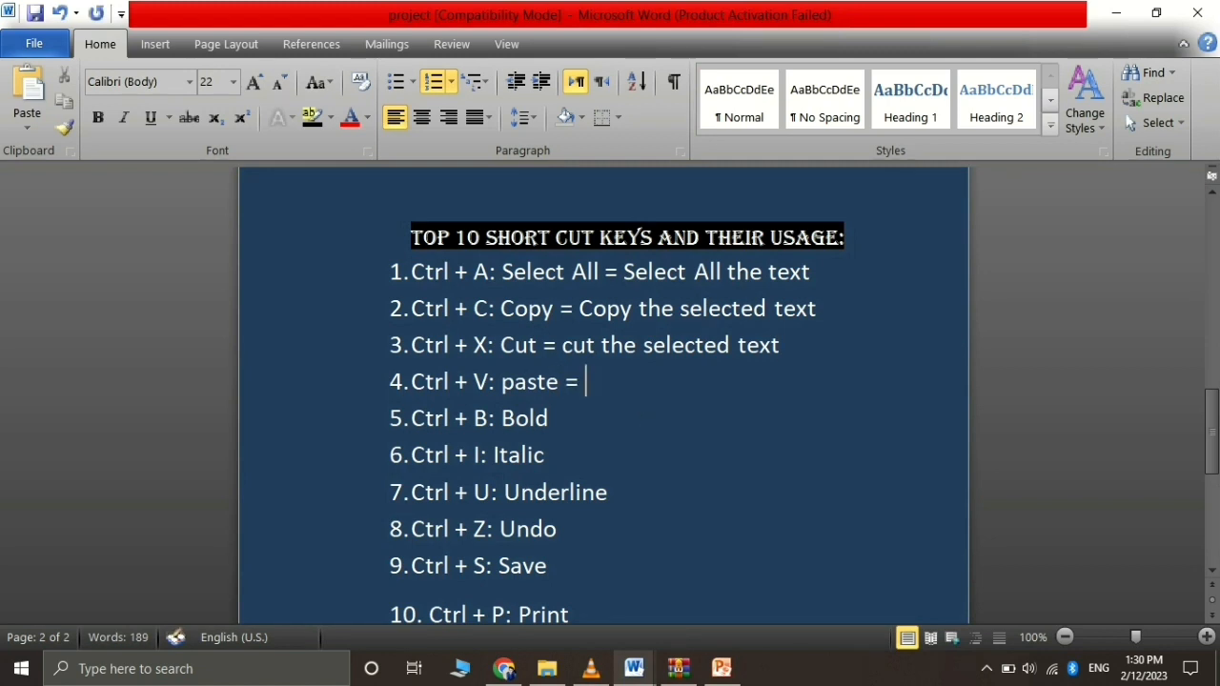
text(pas)
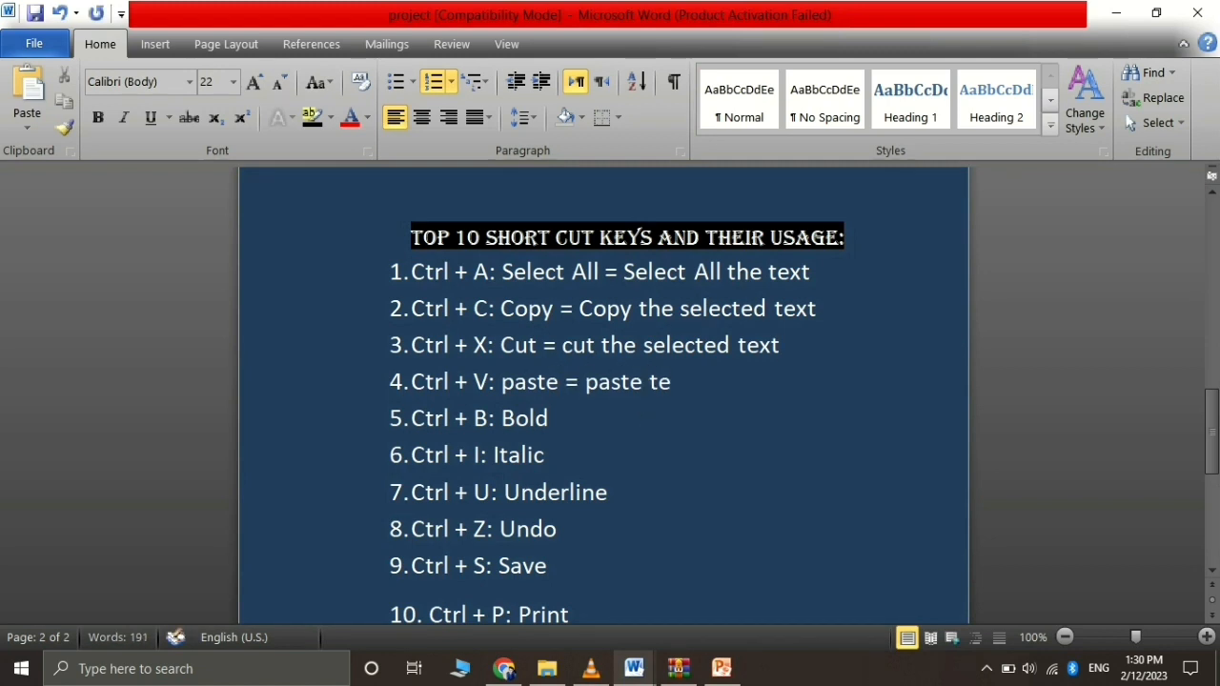
text(te the text whi)
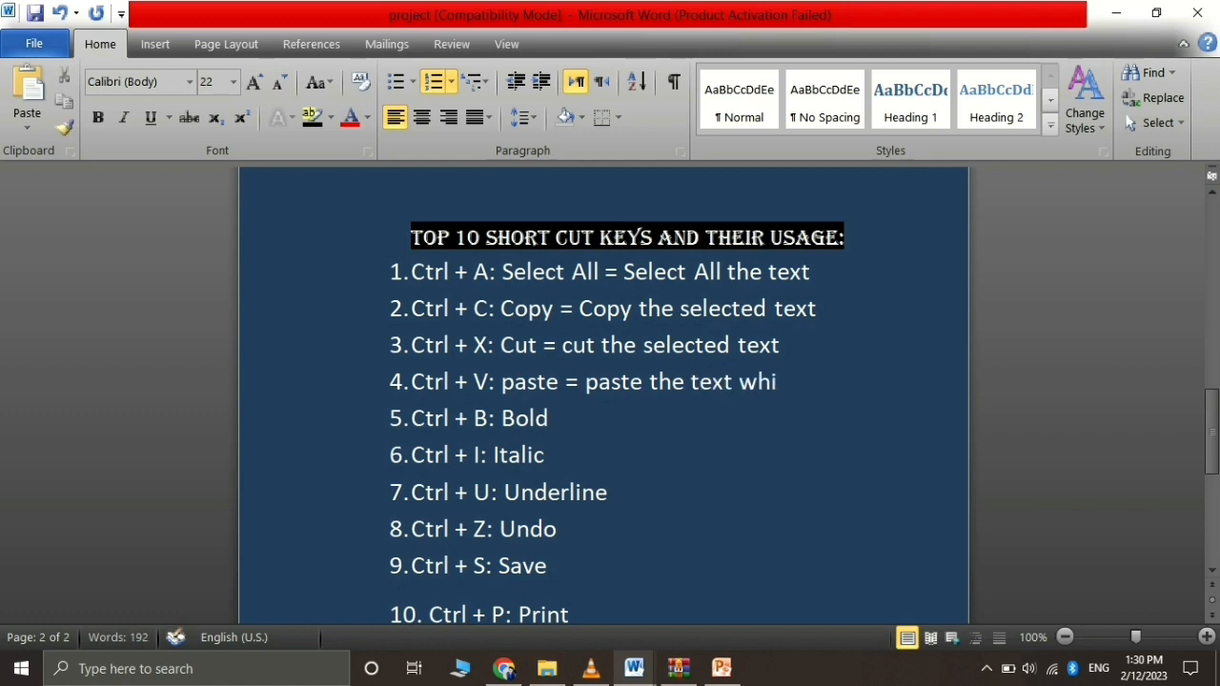
text(ch we)
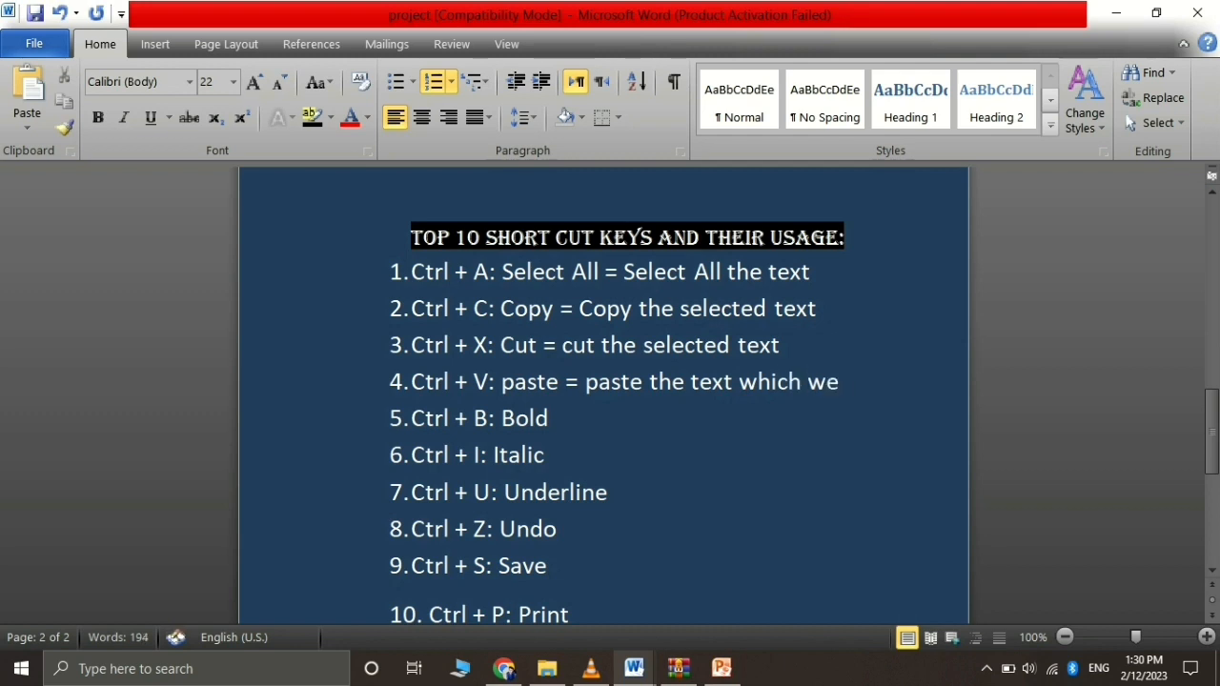
text( have cop)
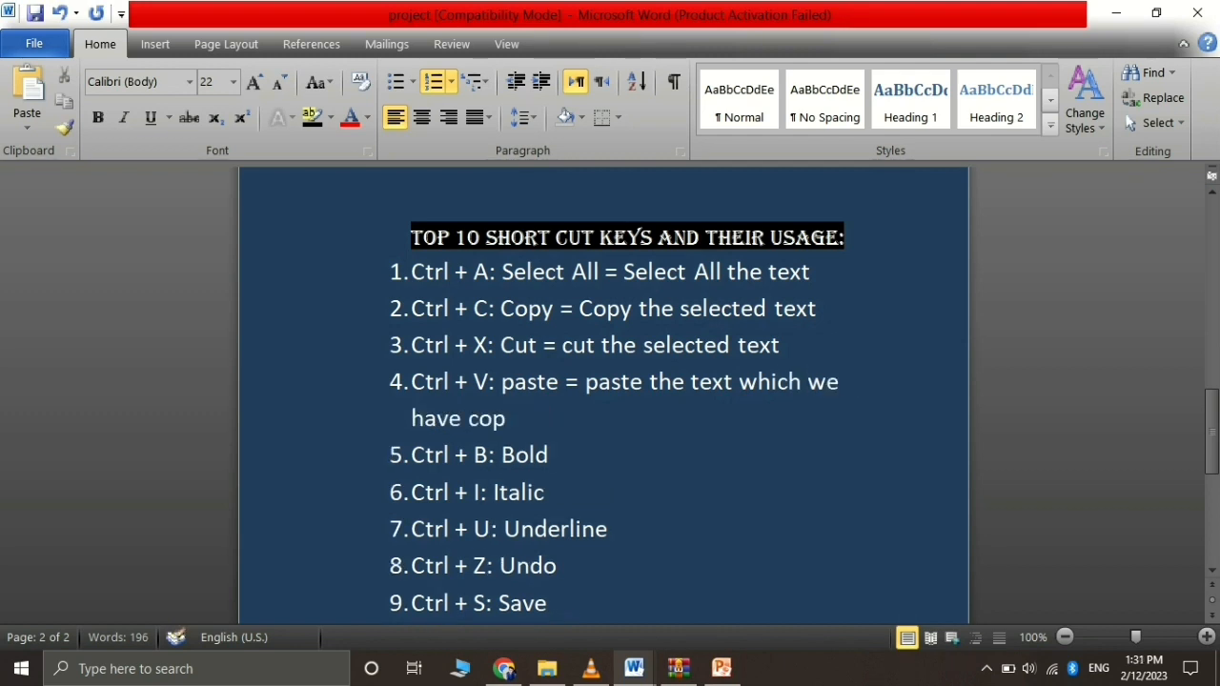
text(ied or)
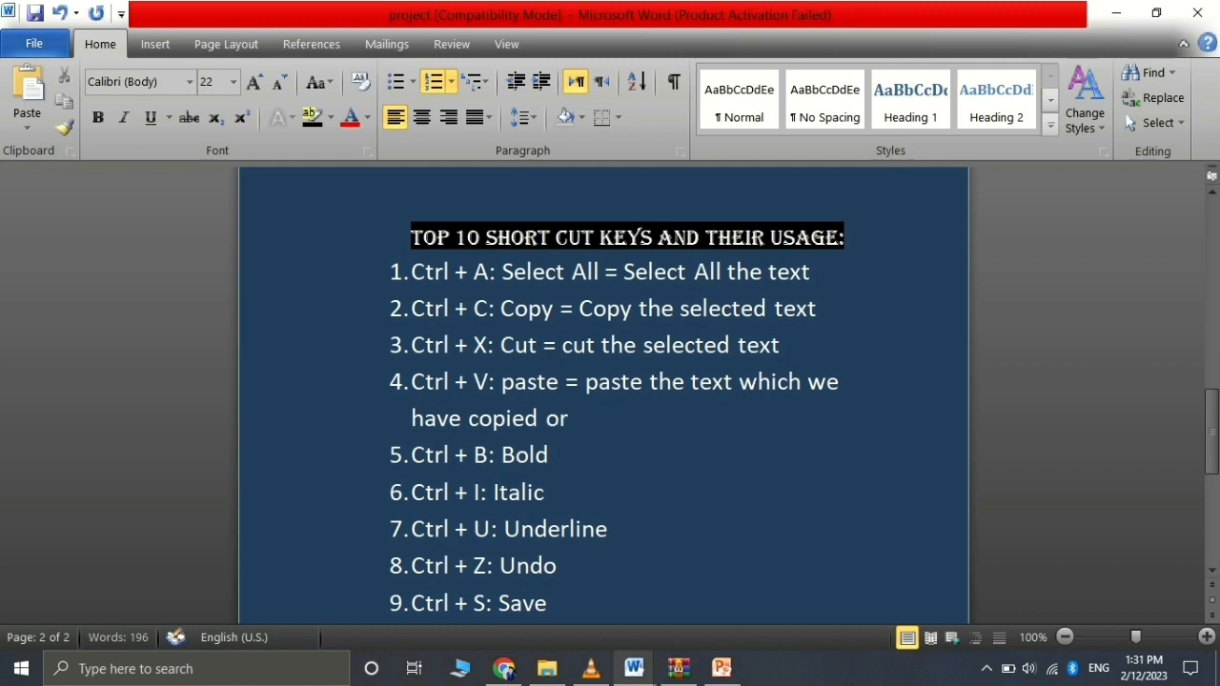
text( cut)
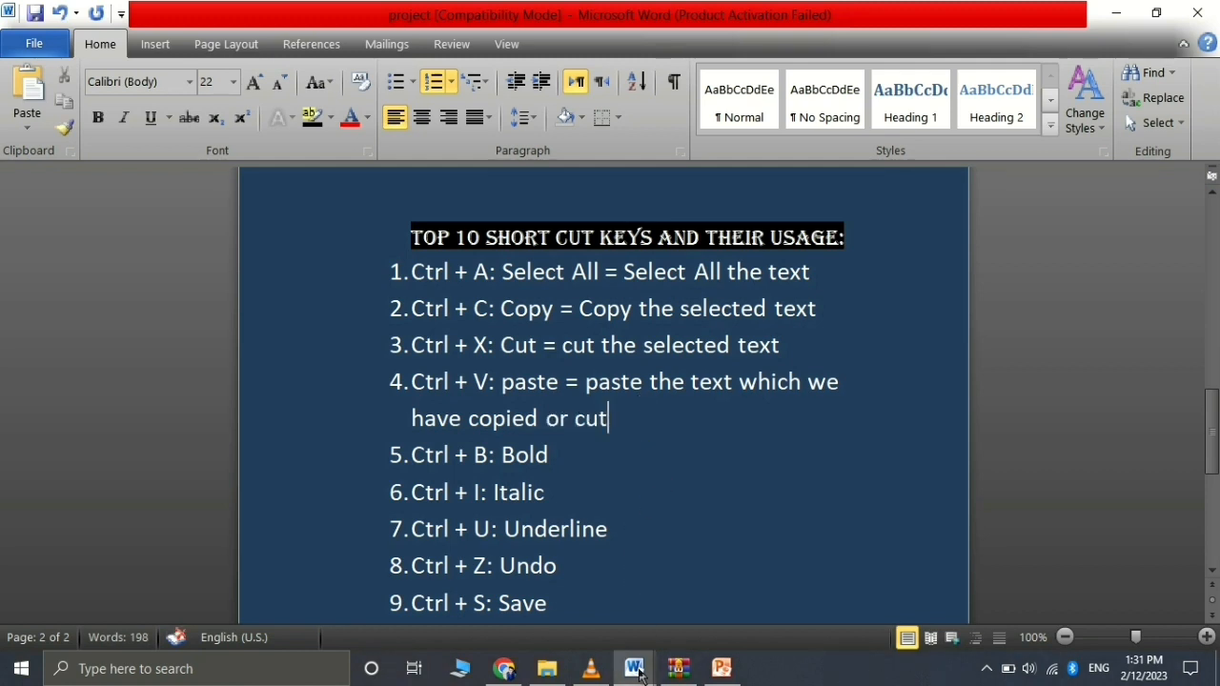
Paste the cut paragraphs into the empty Demo document.
mouse_move(637, 671)
click(704, 596)
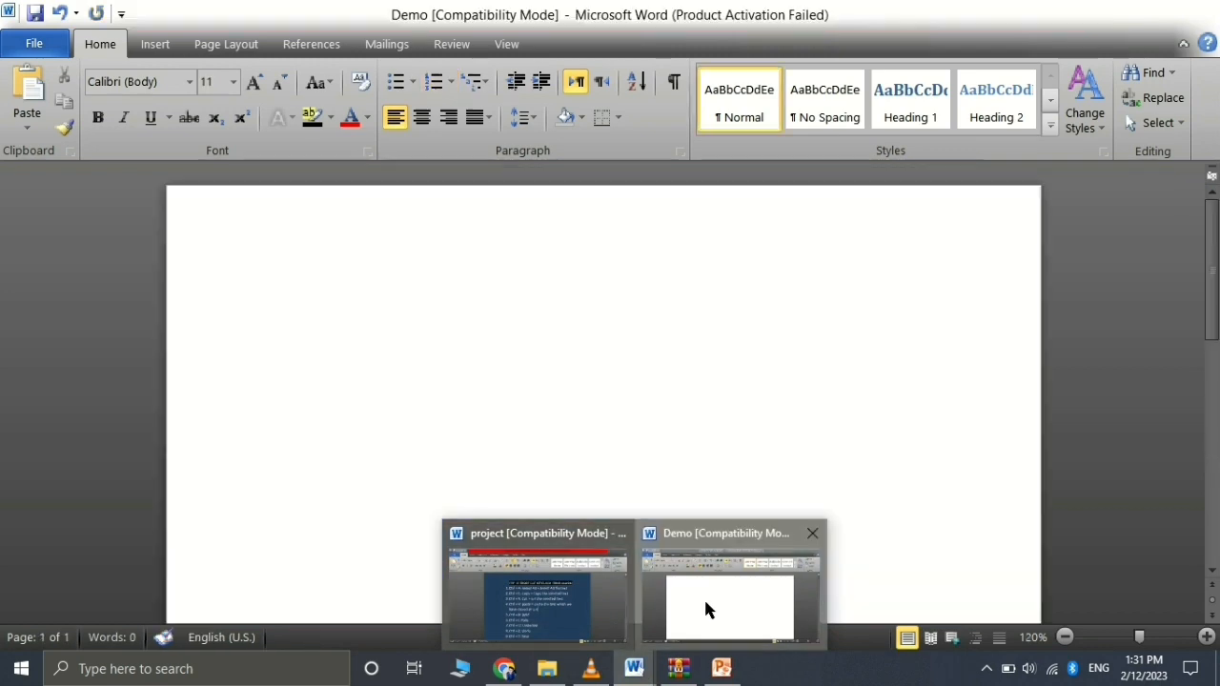
key(ctrl+v)
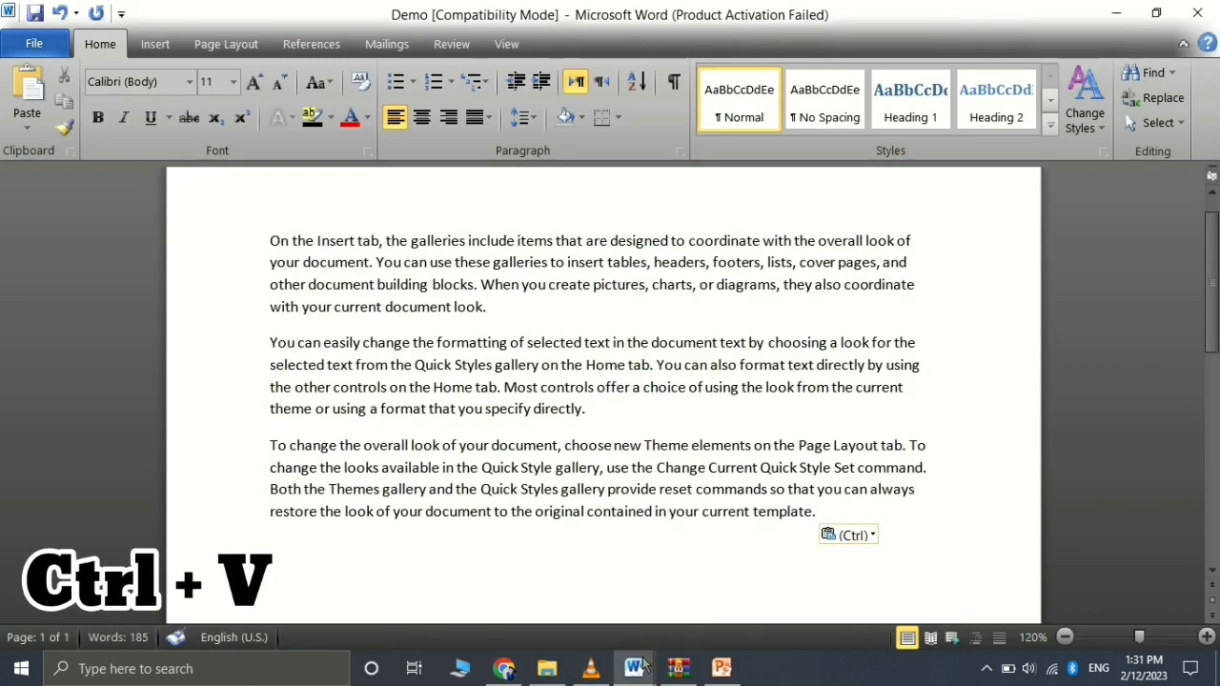
In the project document, add "= To bold the text ( lets see how)" to the Bold entry.
mouse_move(641, 669)
click(584, 606)
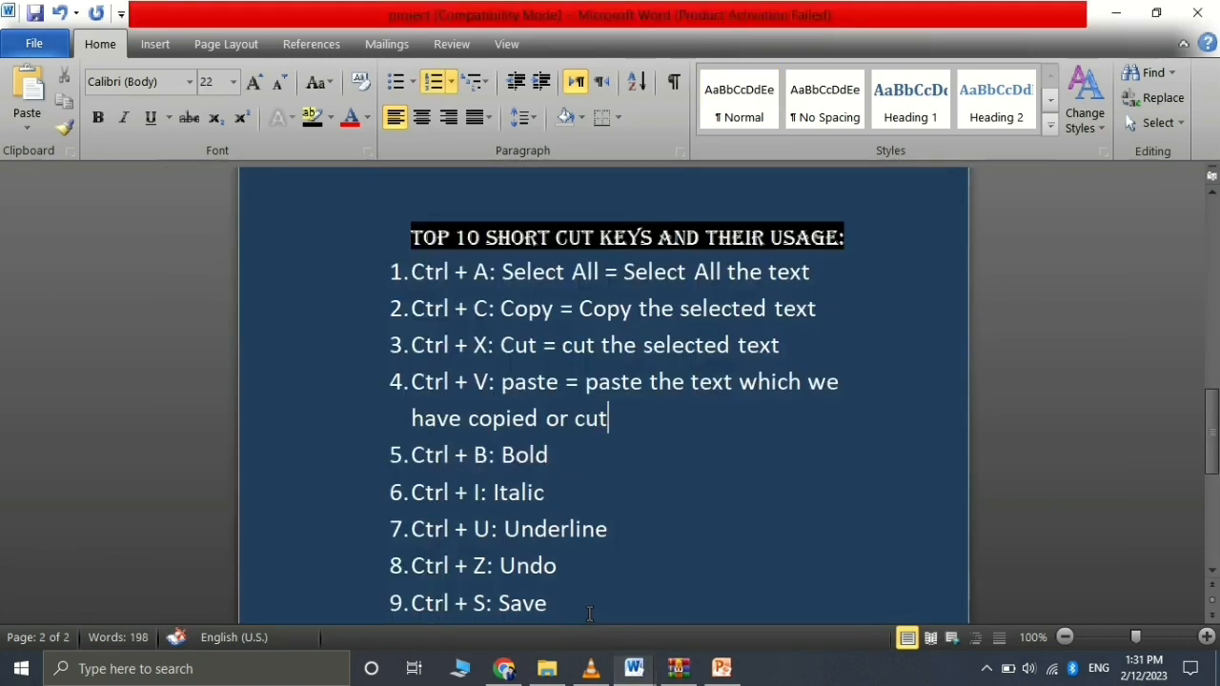
click(580, 463)
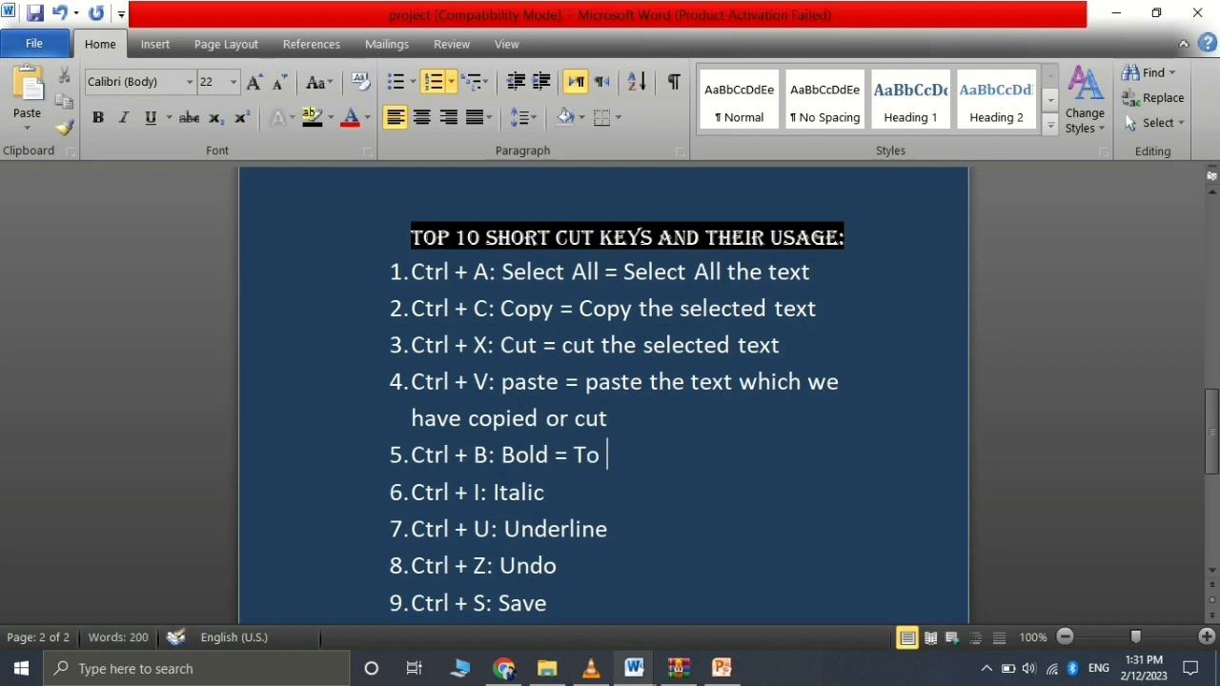
text(= To bold the)
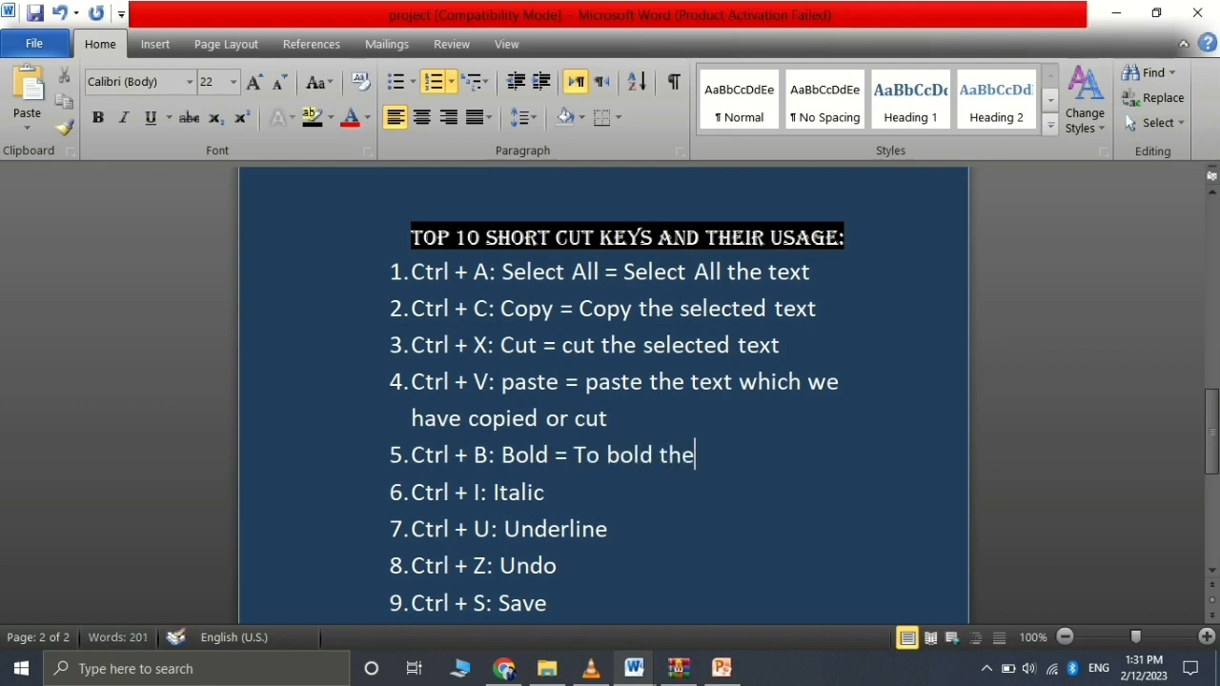
text( text)
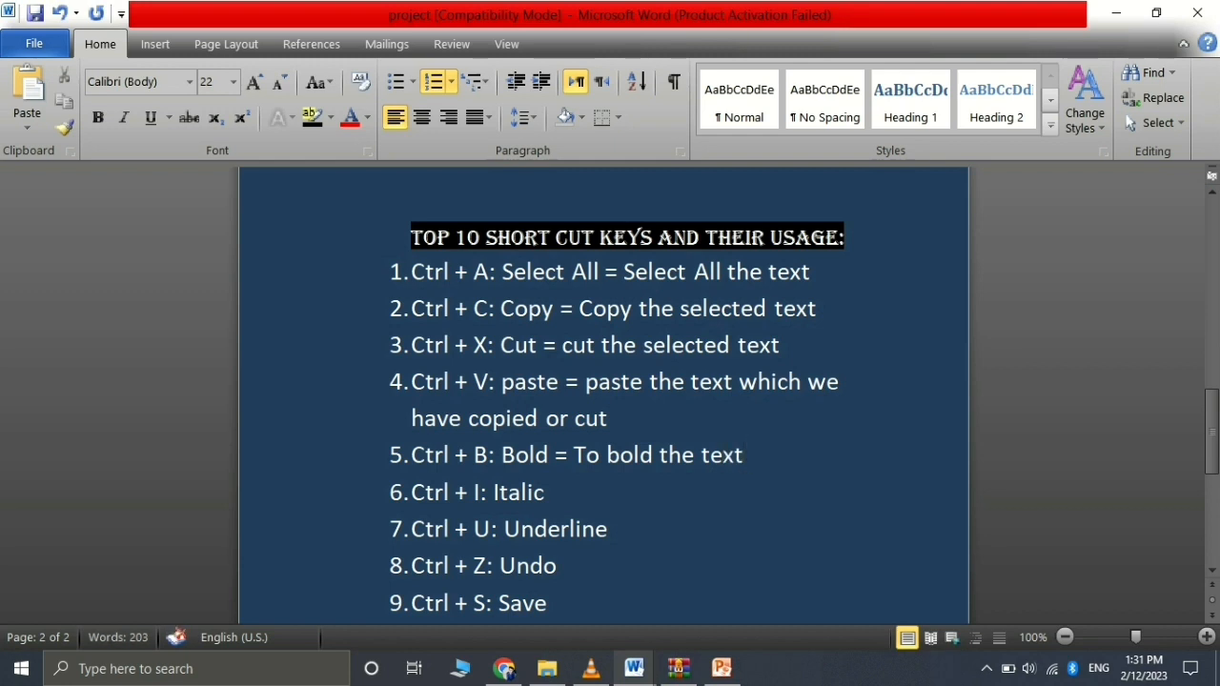
text( ( lets see how)
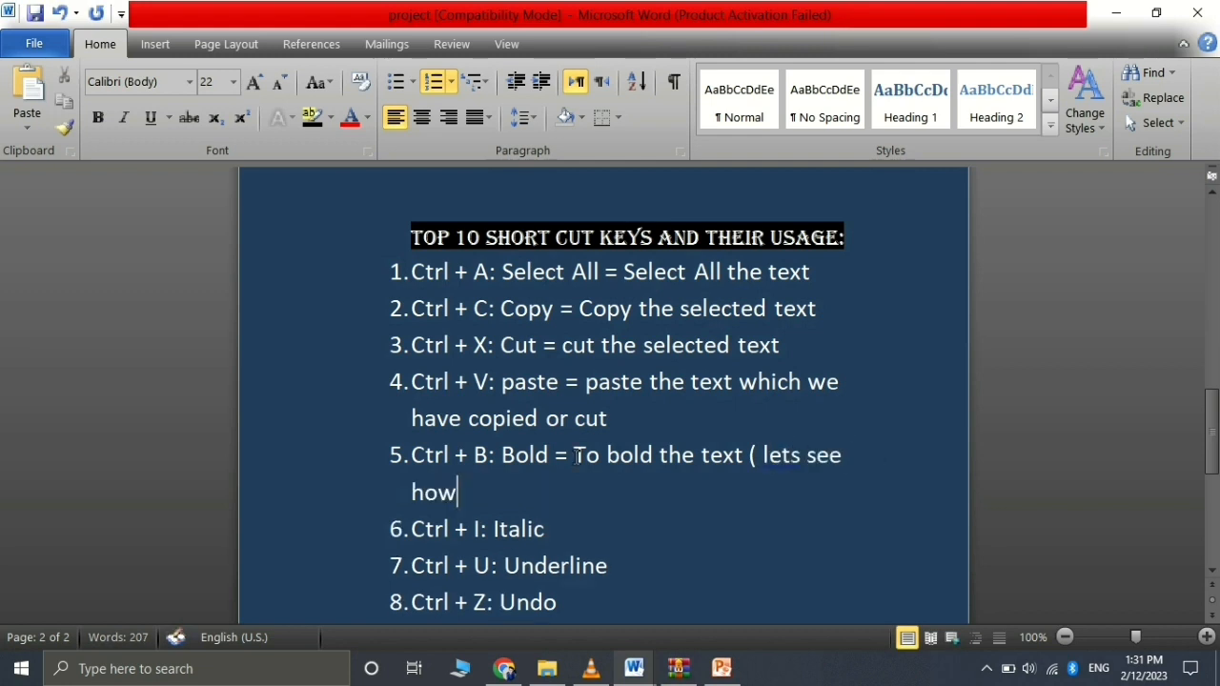
text())
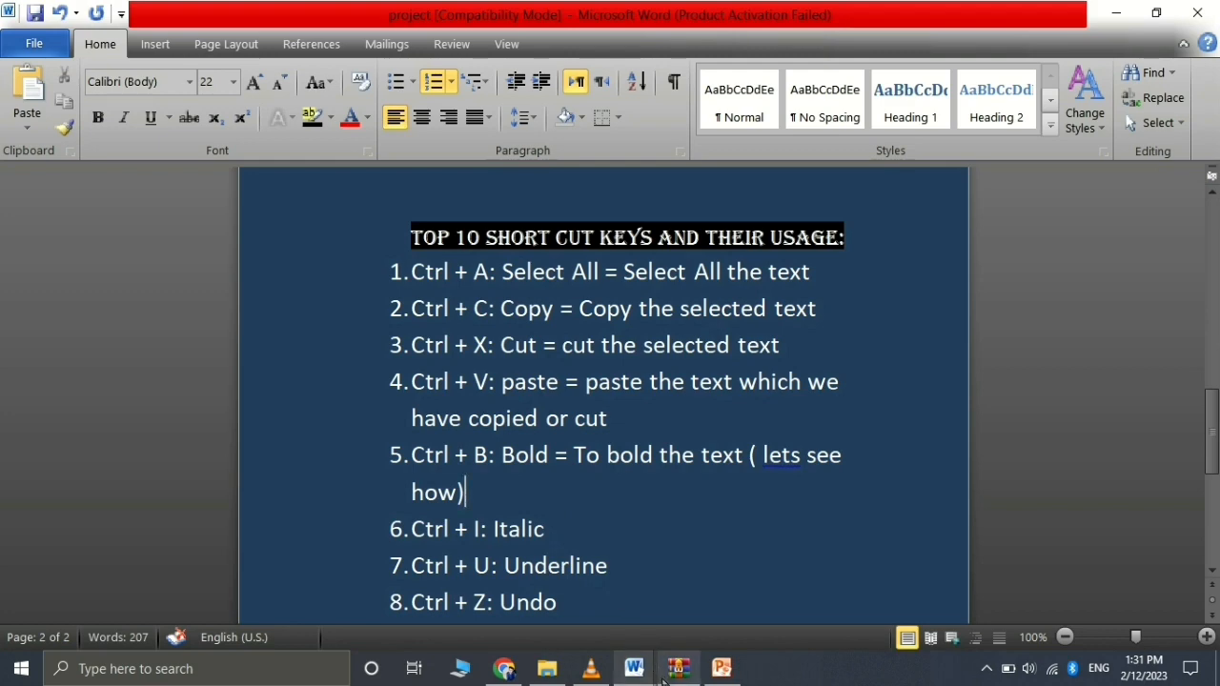
In the Demo document, make the opening words "On the Insert tab" bold and clear the selection.
mouse_move(646, 678)
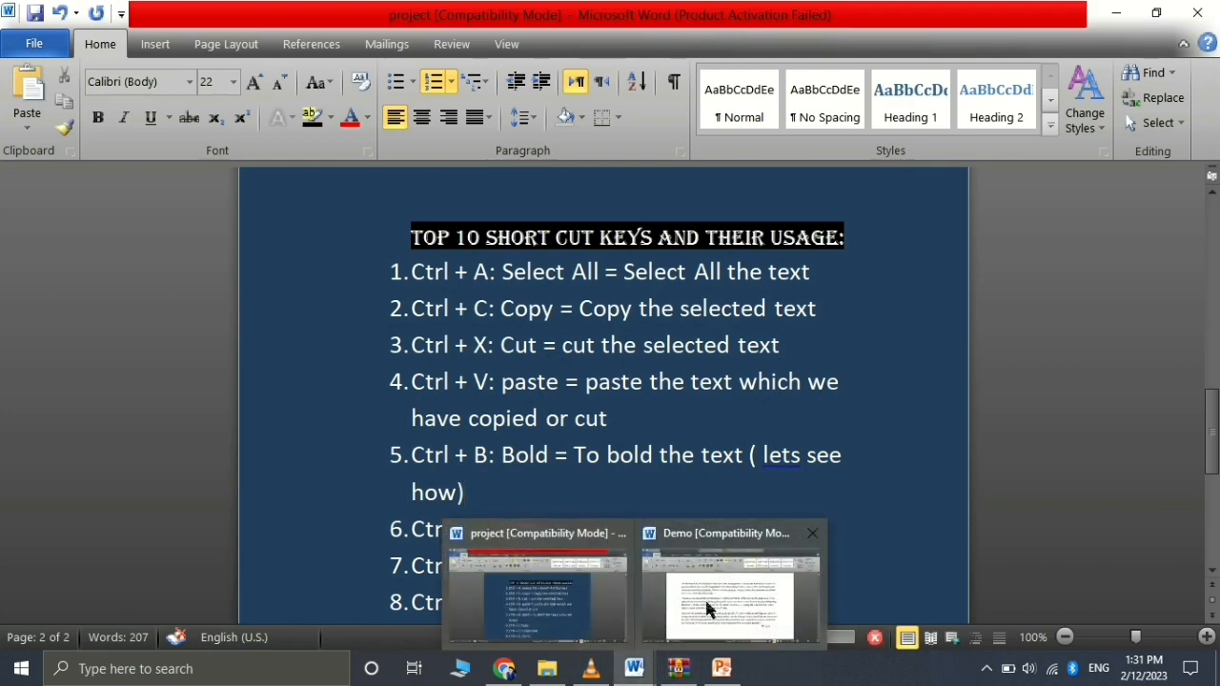
click(704, 597)
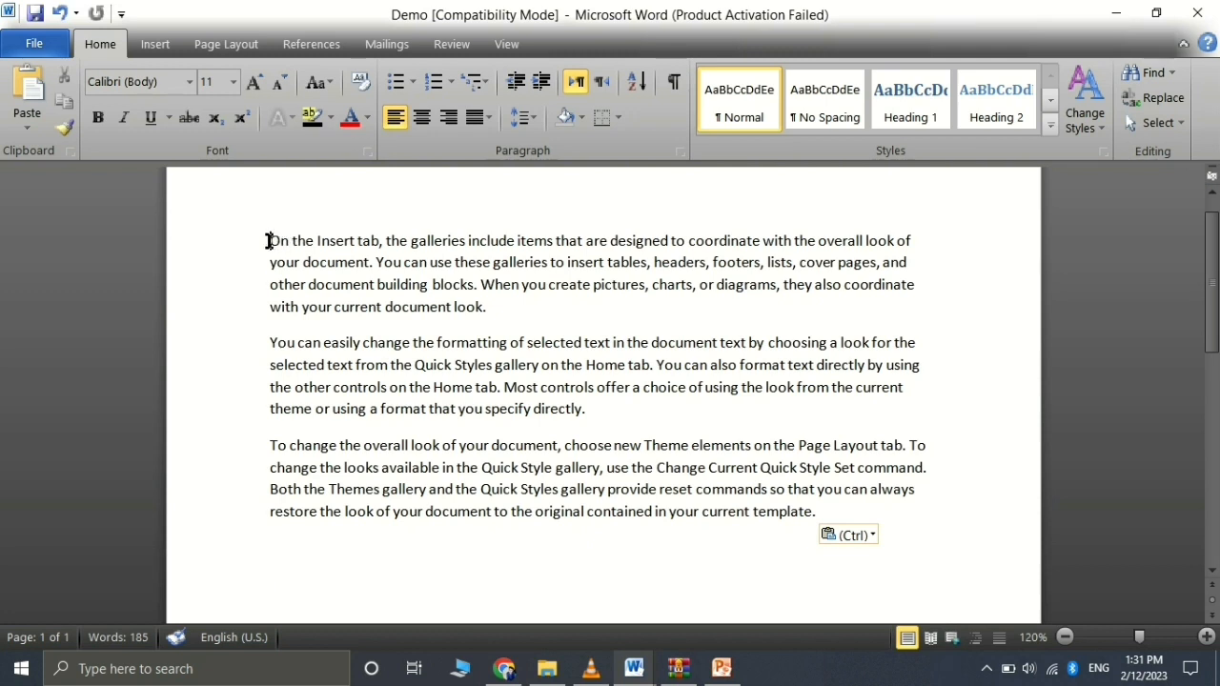
drag(268, 241, 379, 241)
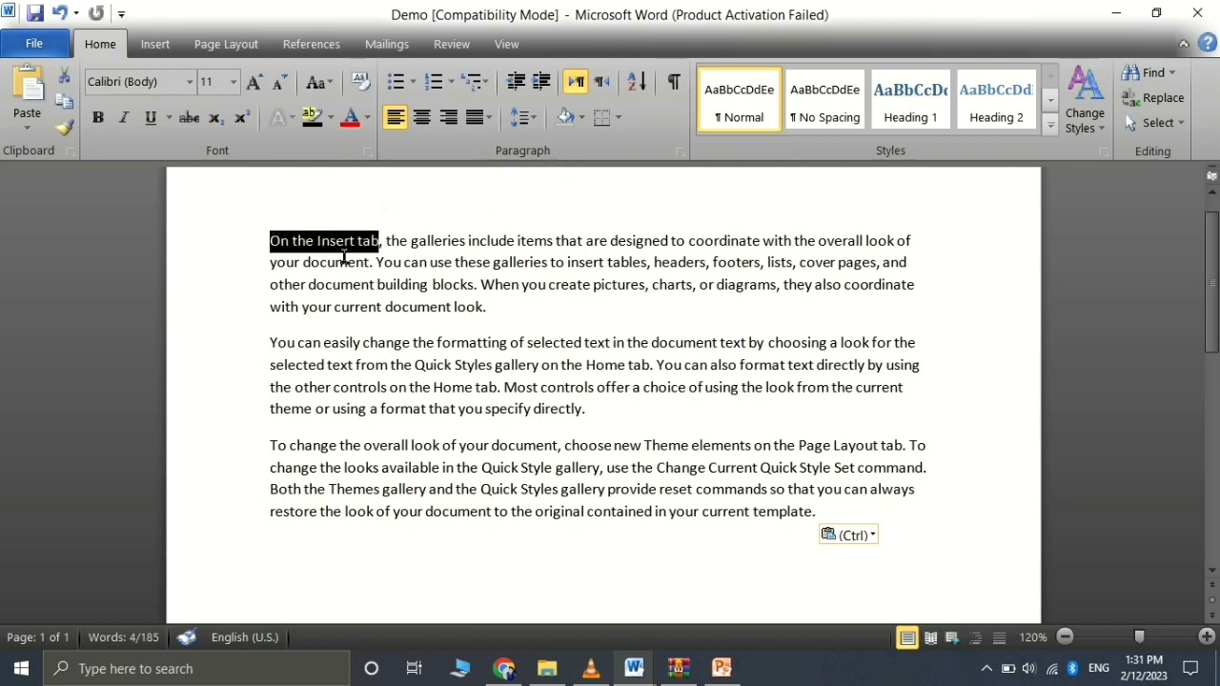
key(ctrl+b)
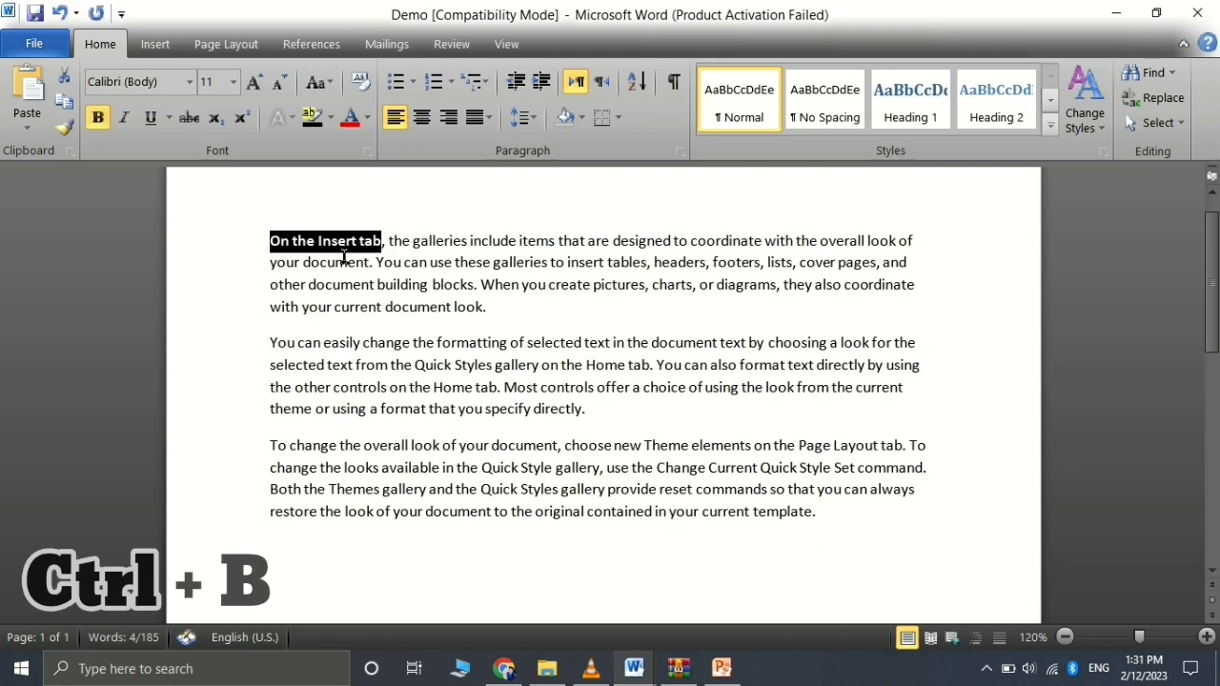
click(393, 284)
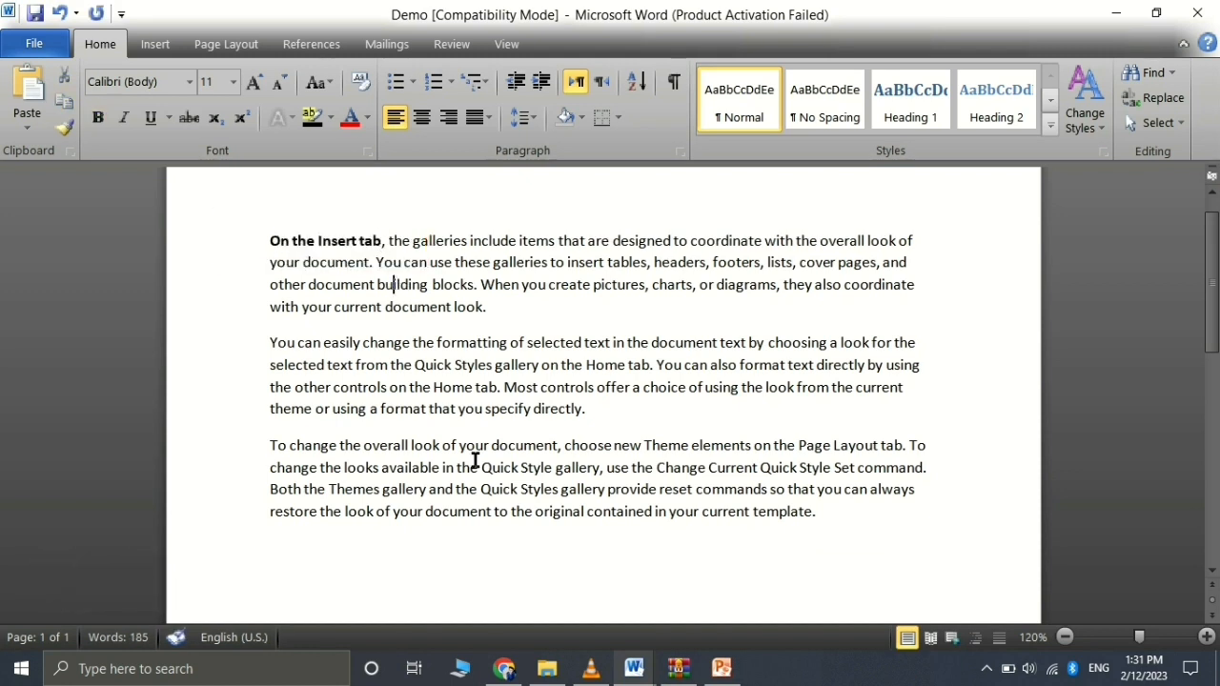
In the project document, add "= Italic the text (lets see how)" to the Italic entry.
mouse_move(634, 668)
click(580, 456)
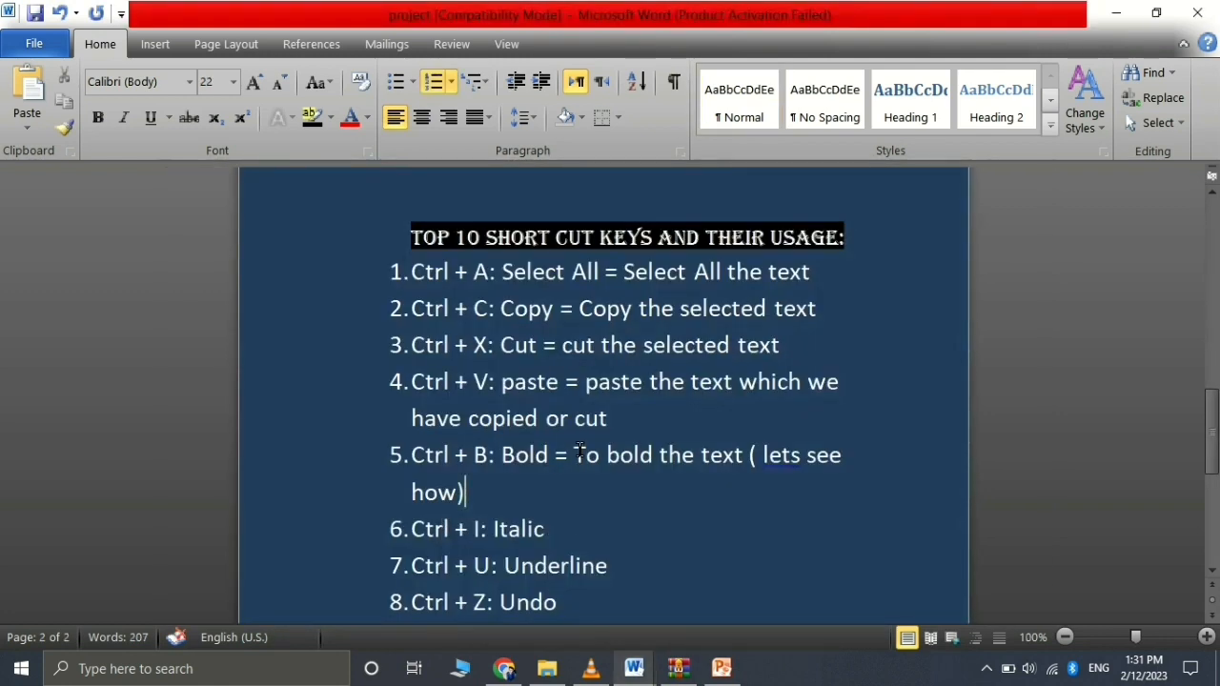
click(547, 529)
text(= Italic the te)
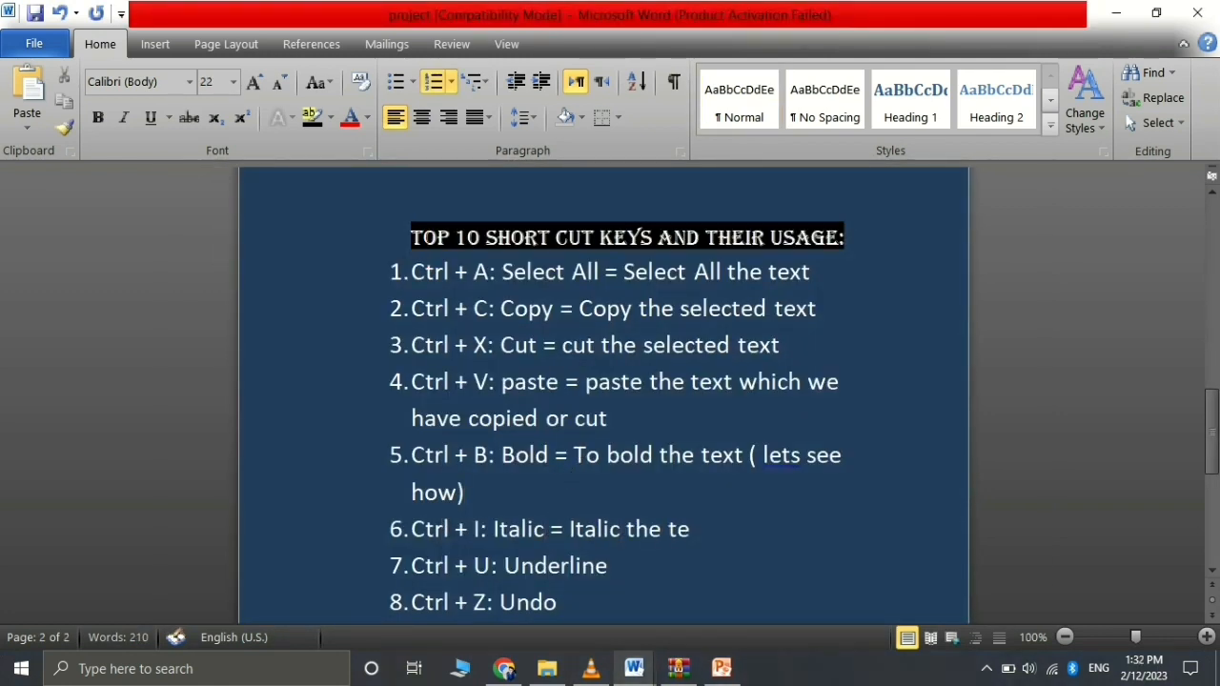
text(xt (lw)
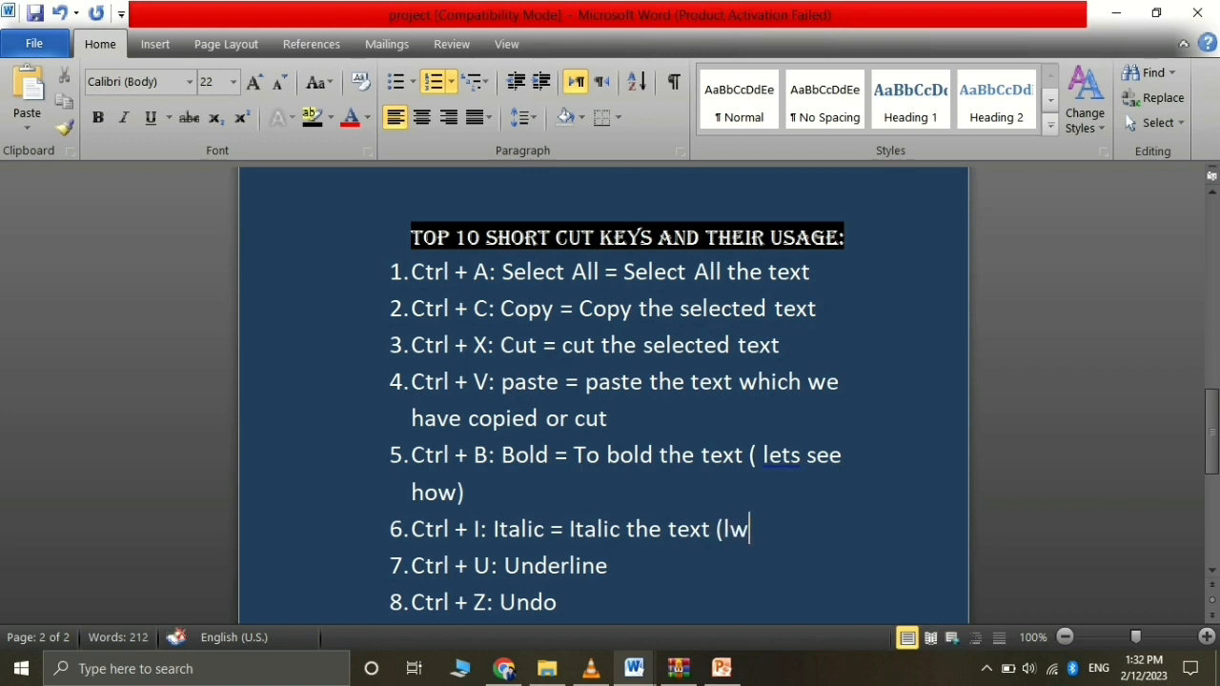
key(BackSpace)
text(ets see how))
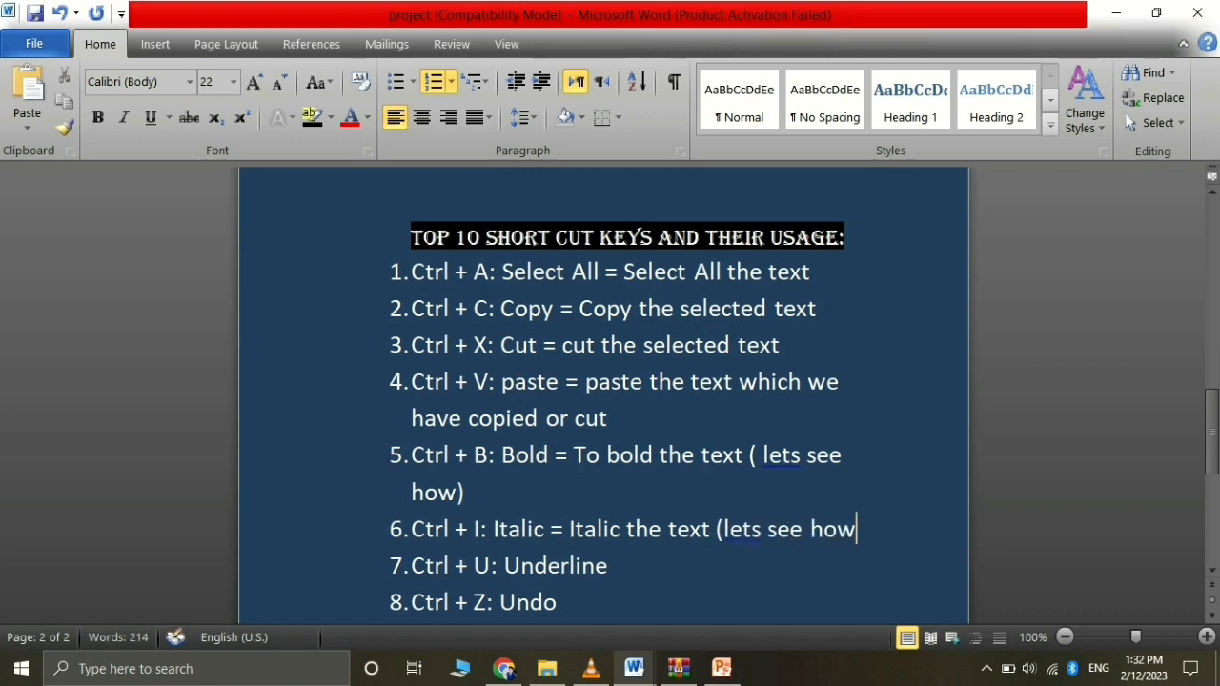
In the Demo document, italicize the start of the second paragraph, from "You can easily change" through "Quick Styles".
mouse_move(634, 669)
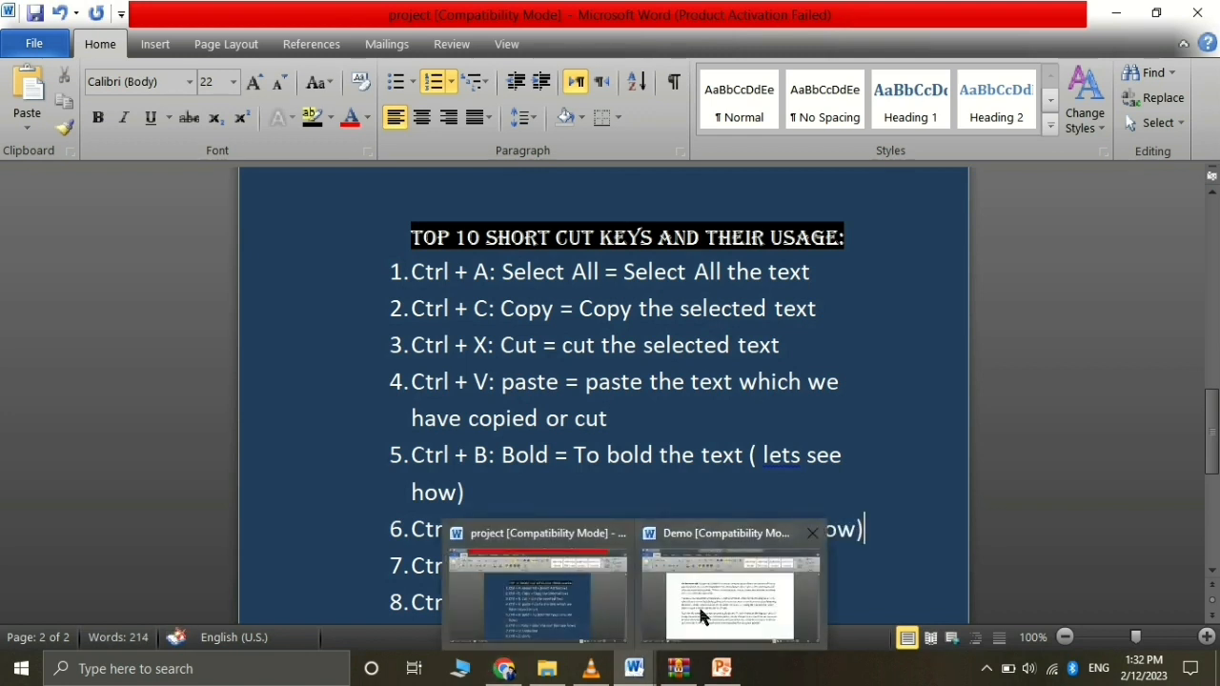
click(705, 616)
drag(488, 365, 273, 343)
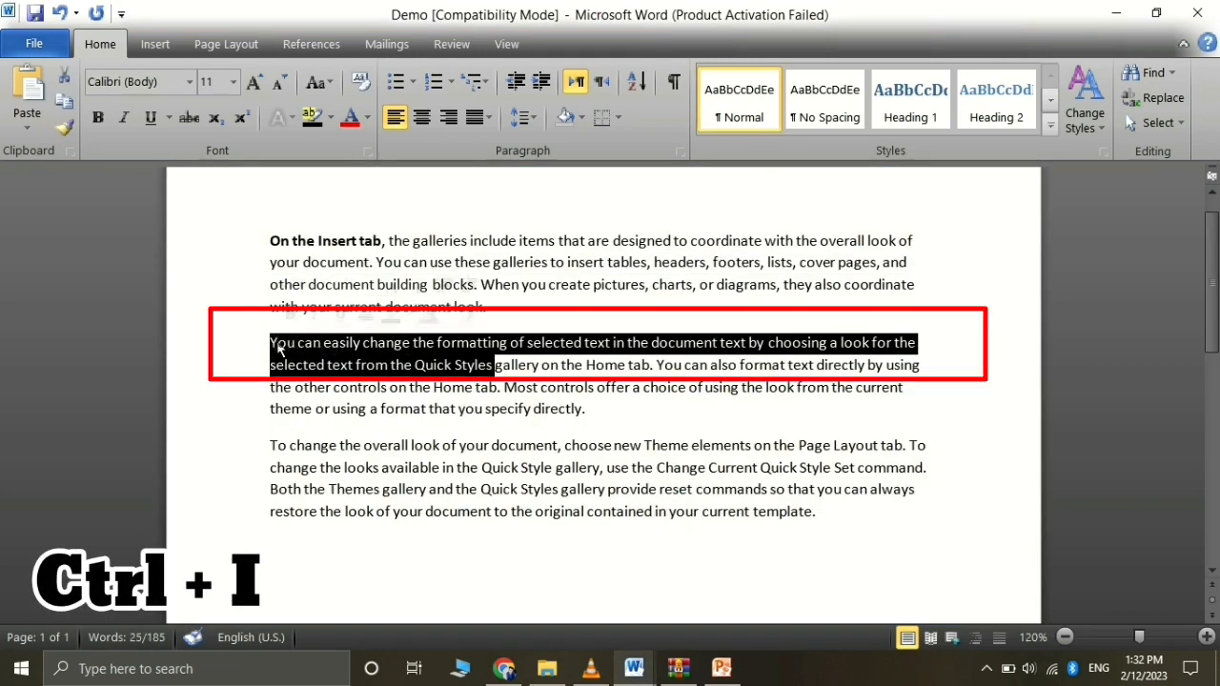
key(ctrl+i)
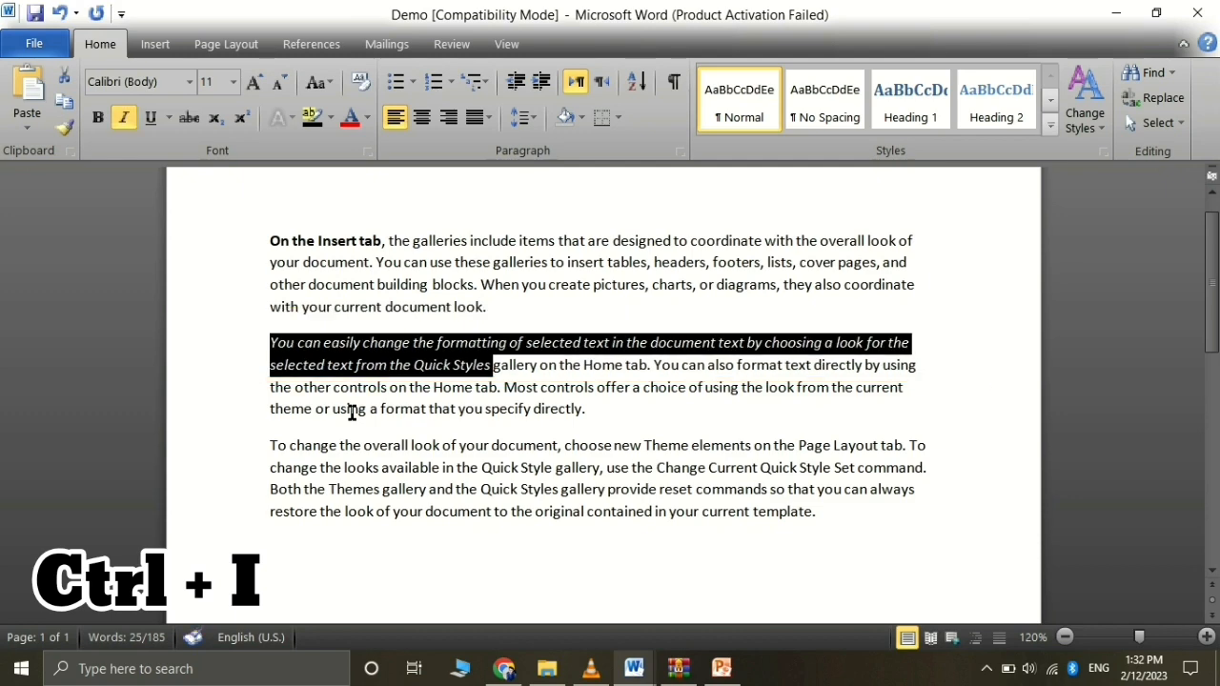
click(476, 385)
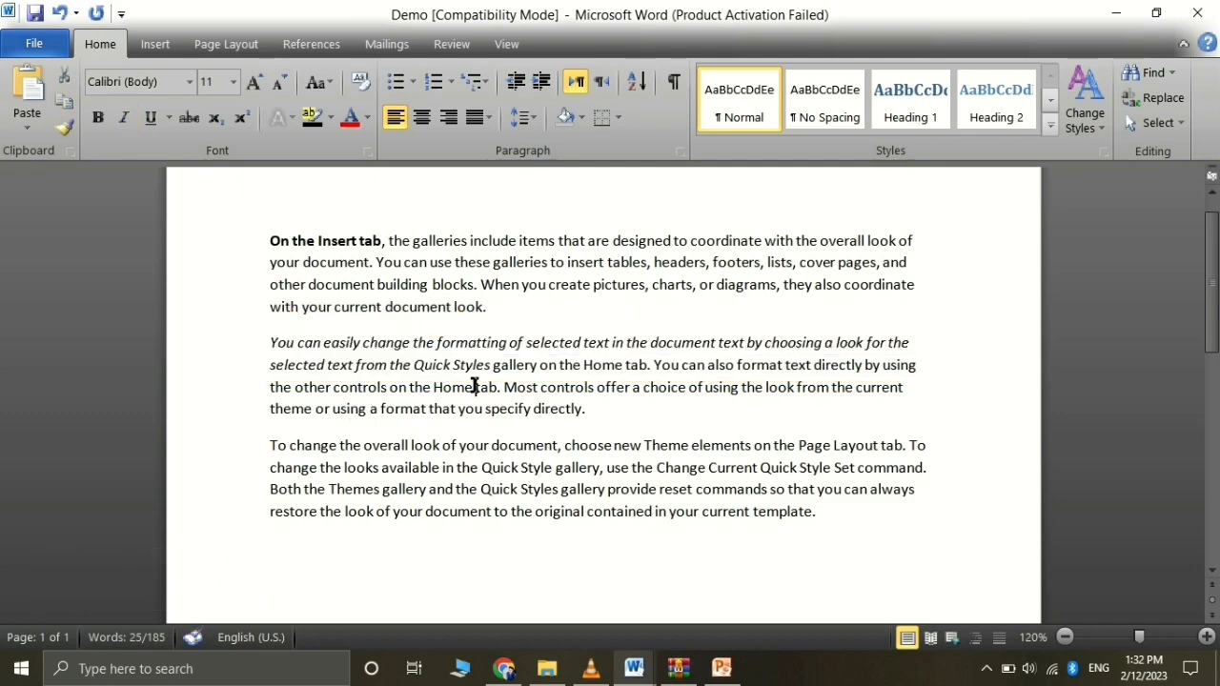
drag(491, 368, 303, 307)
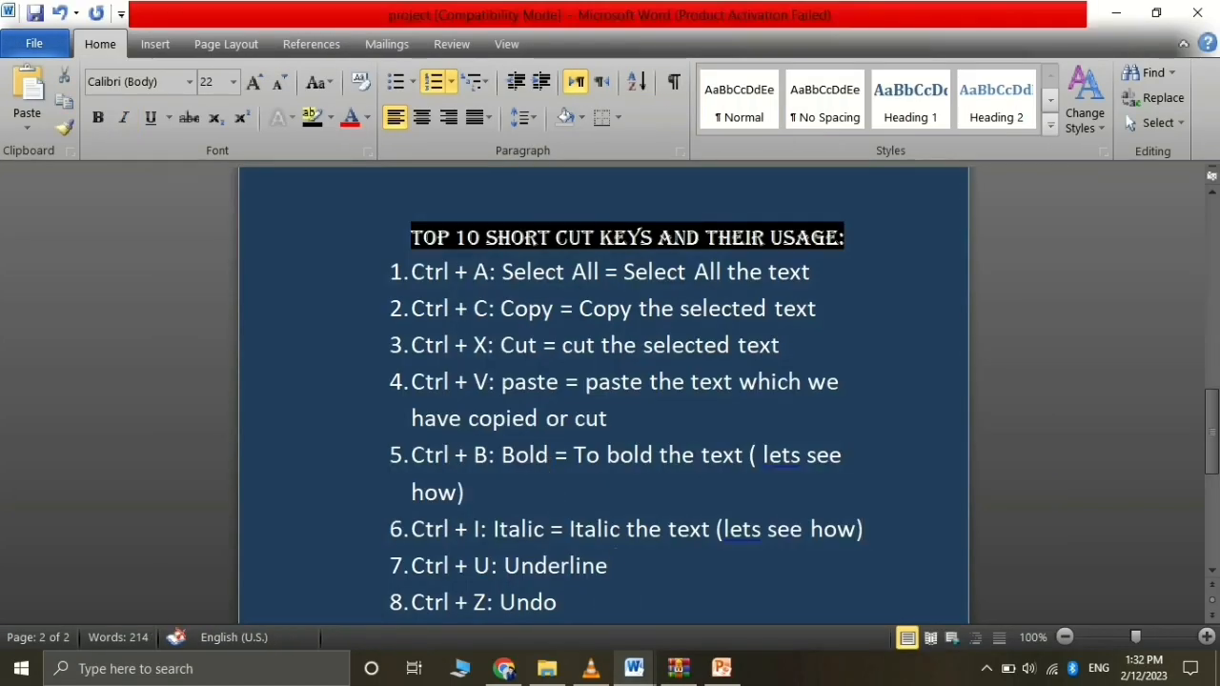
In the project document, add "= Underline the text (lets see how)" to the Underline entry.
text(= Underl)
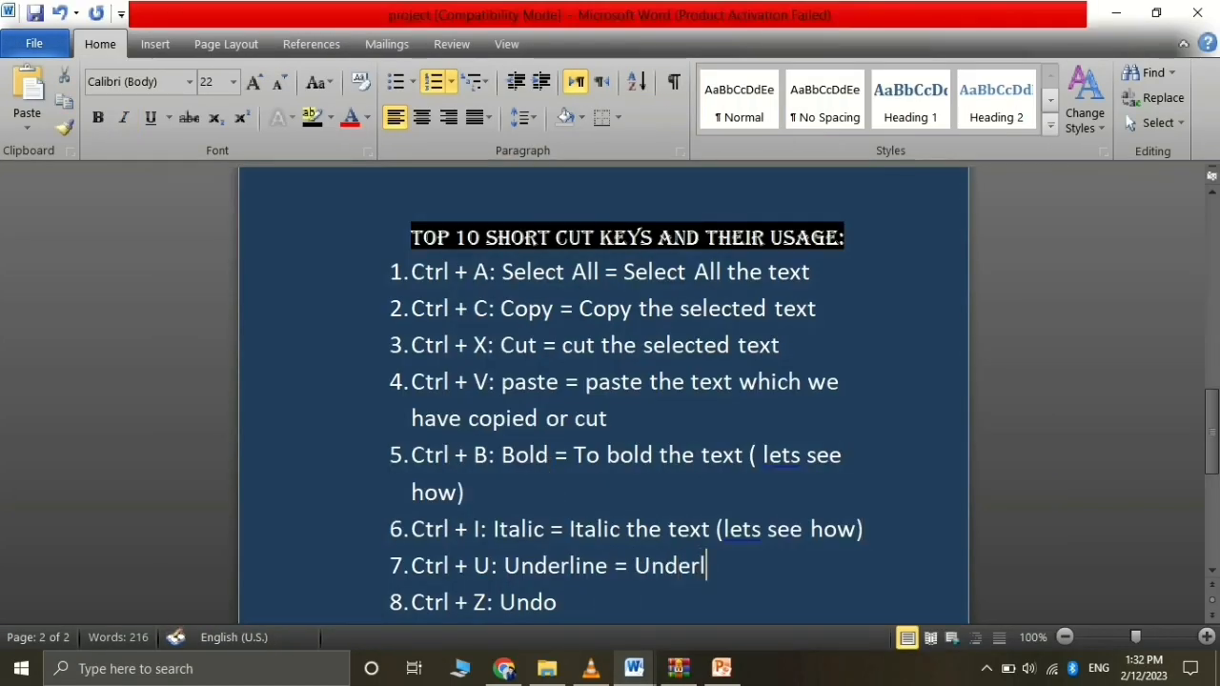
text(ine the text ( )
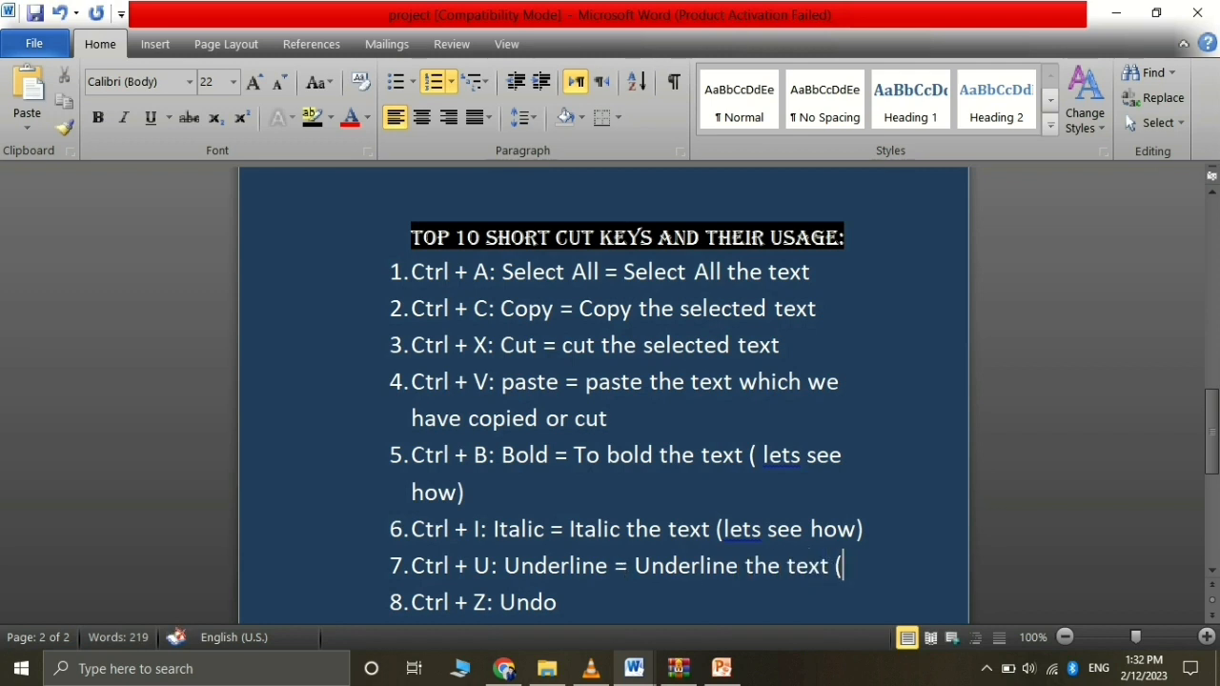
text(lets see how)
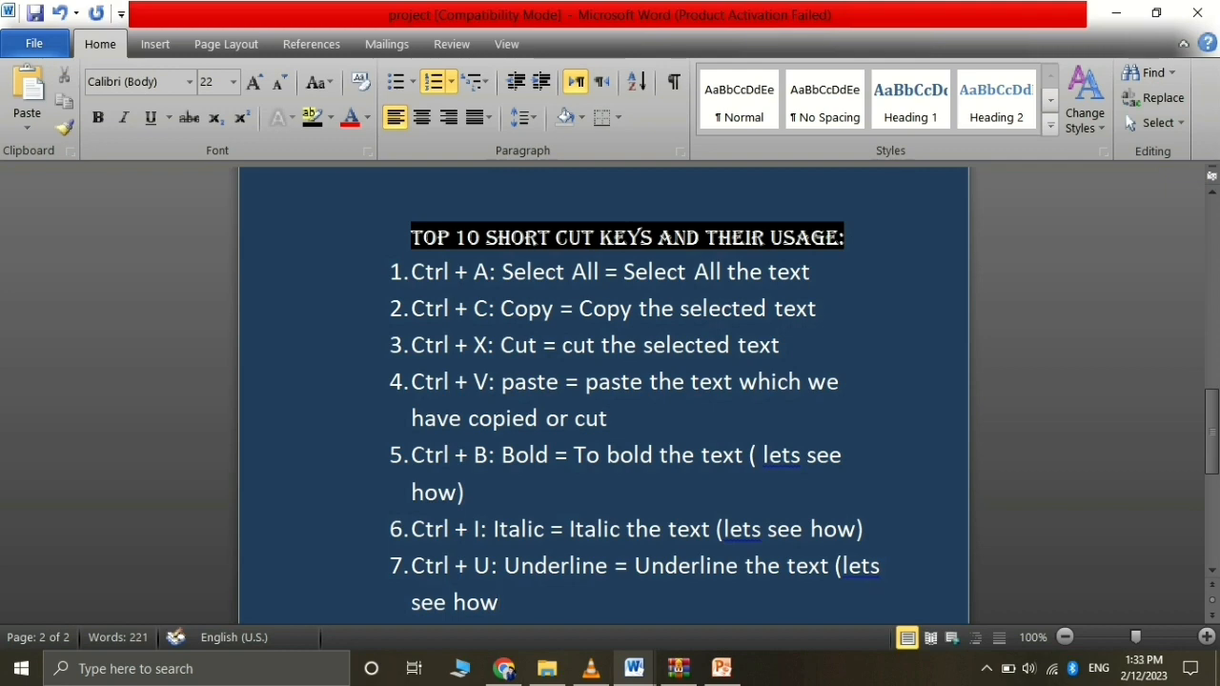
text())
Select all the text in the Demo document and underline it.
mouse_move(636, 675)
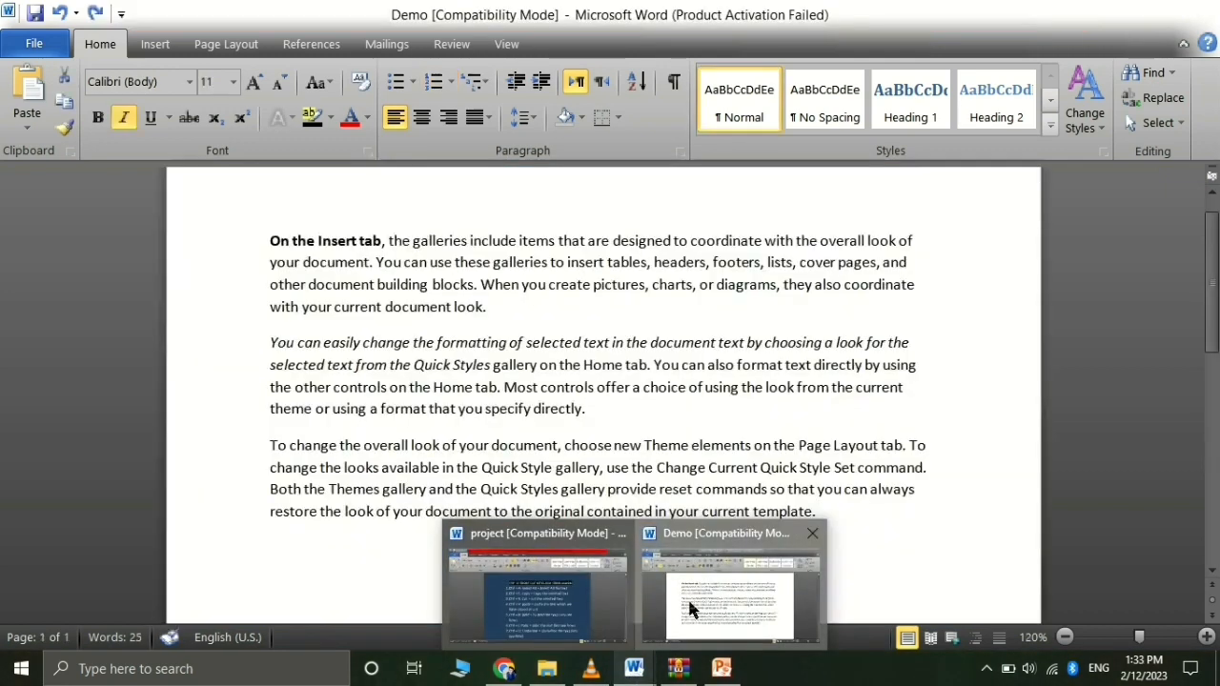
click(687, 597)
click(535, 410)
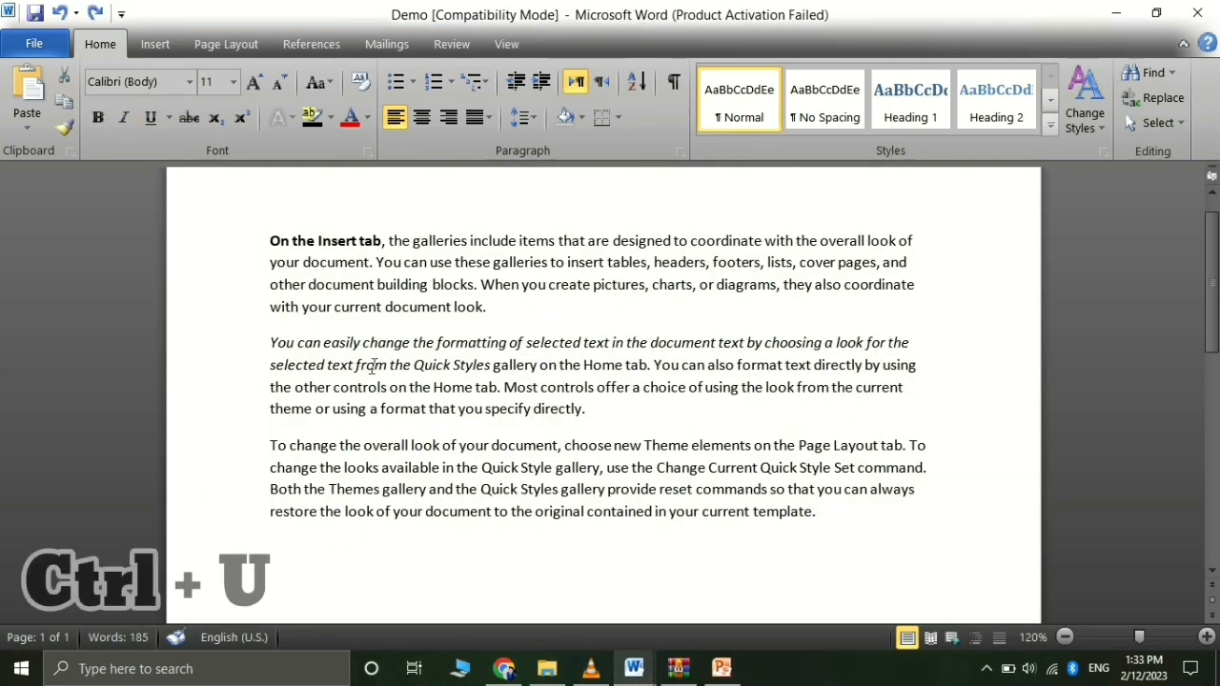
key(ctrl+a)
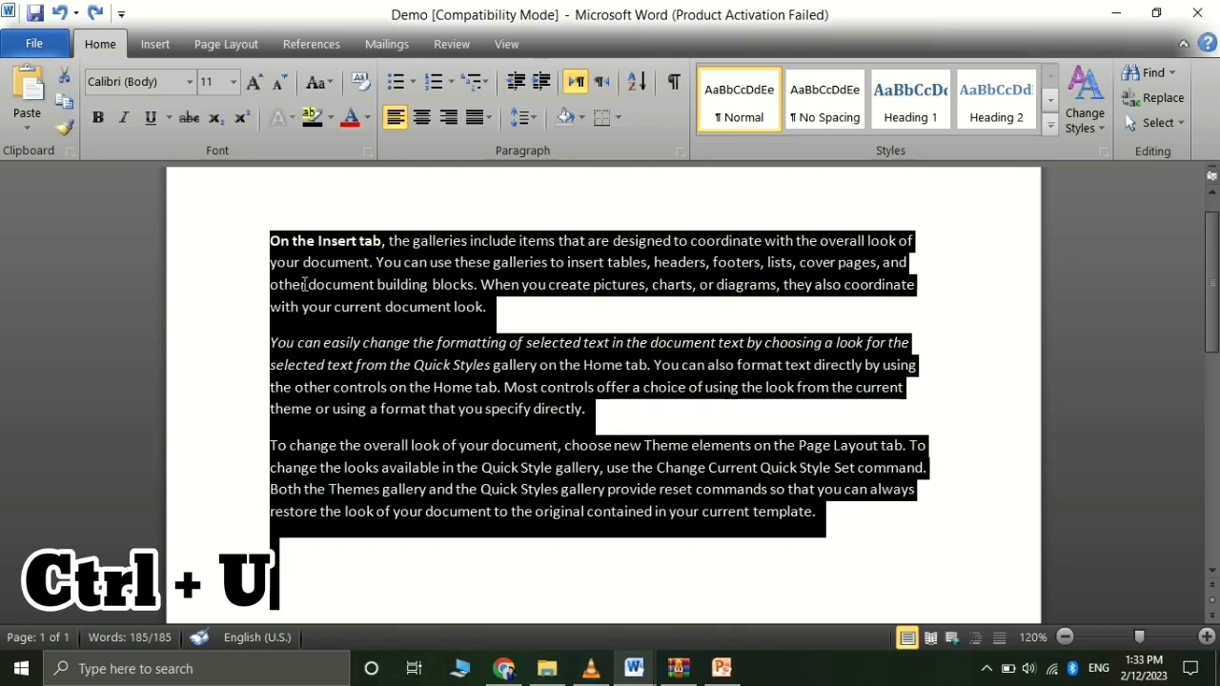
key(ctrl+u)
In the project document, add "= Undo an action" to the Undo entry.
click(527, 524)
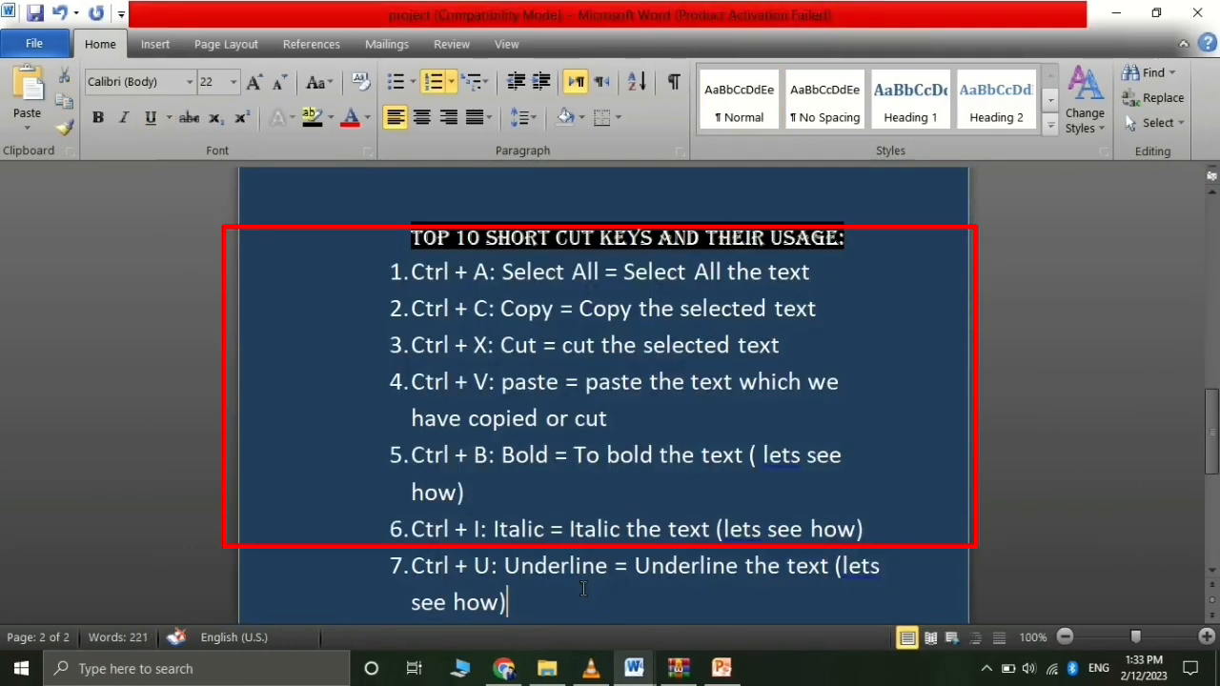
drag(1212, 417, 1213, 459)
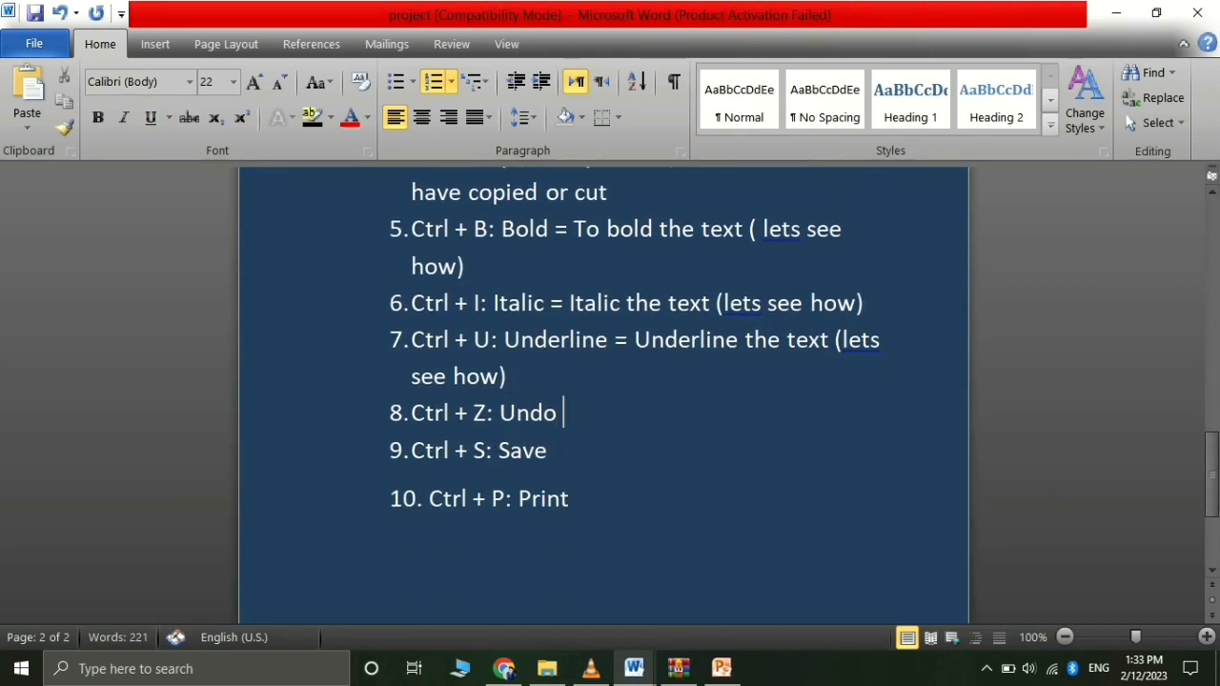
text(Undo an action)
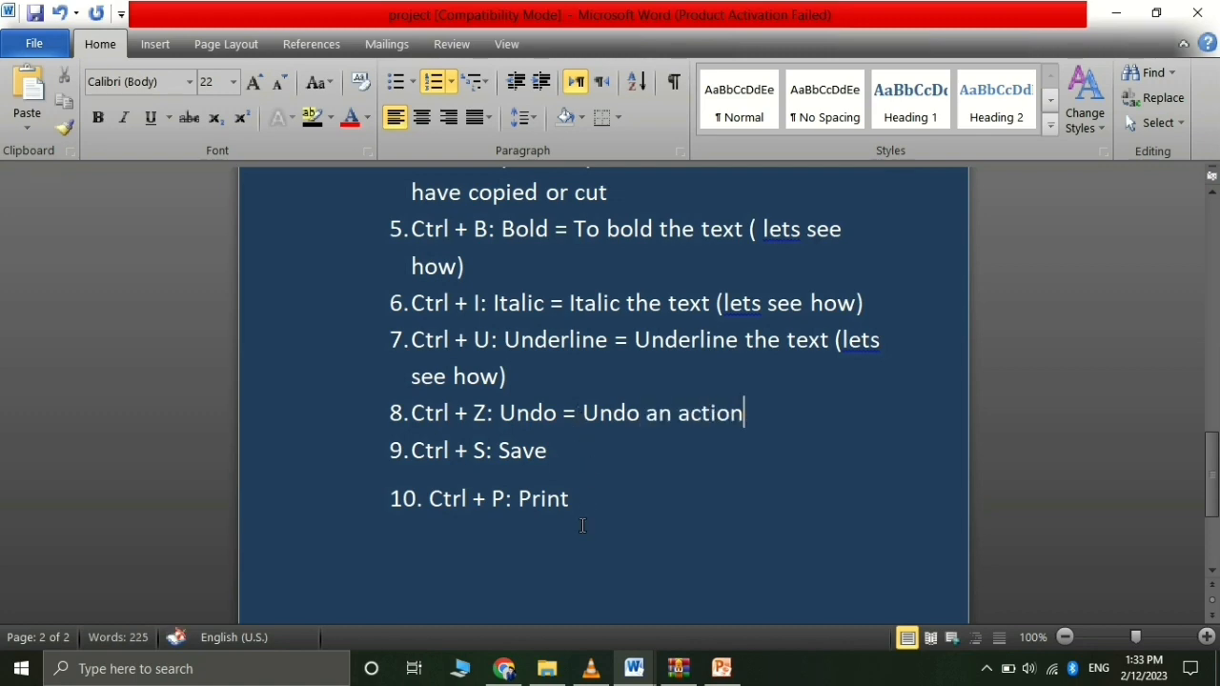
In the Demo document, clear the selection and insert an empty line above the first paragraph.
mouse_move(635, 668)
click(699, 606)
key(ctrl+a)
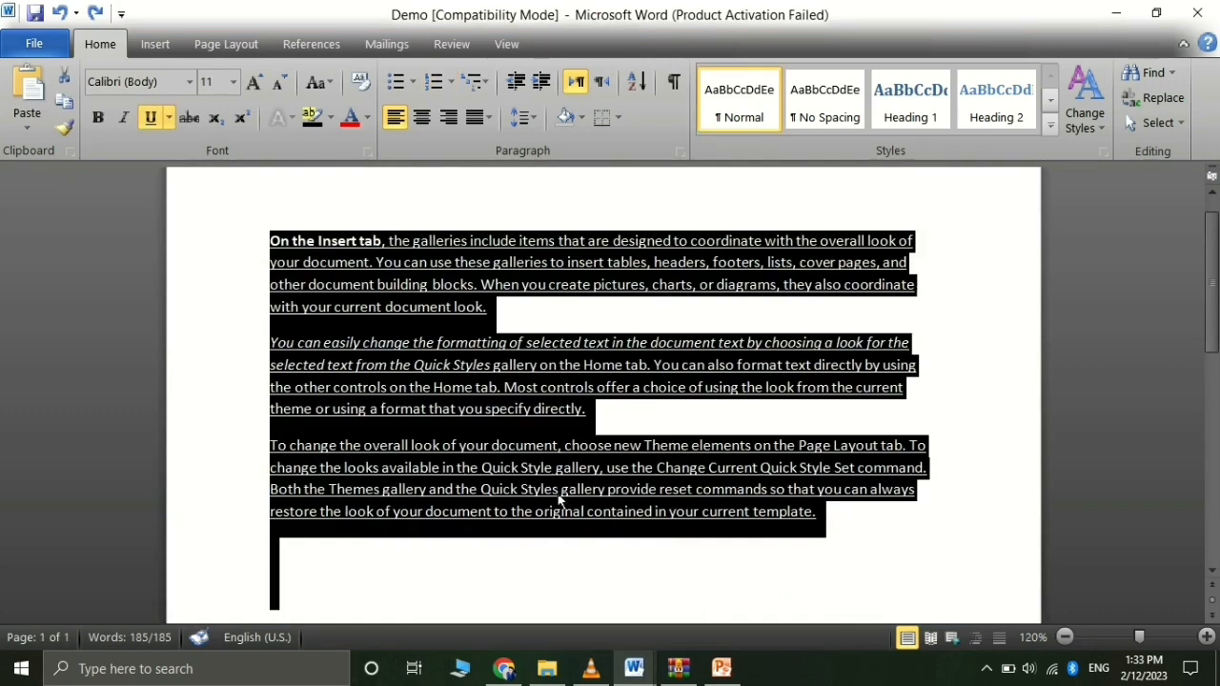
click(566, 564)
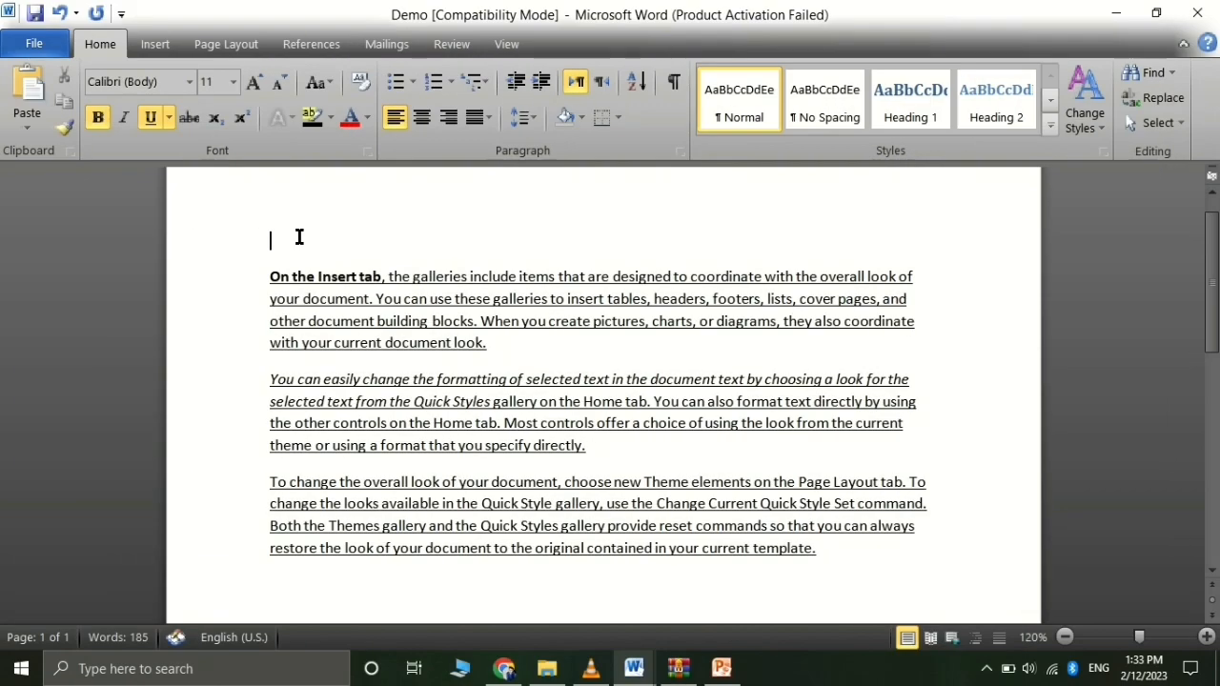
Write "For example I want these text to become simple again or erase these text which I am typing now : see" on the empty line.
text(For example I want these text to)
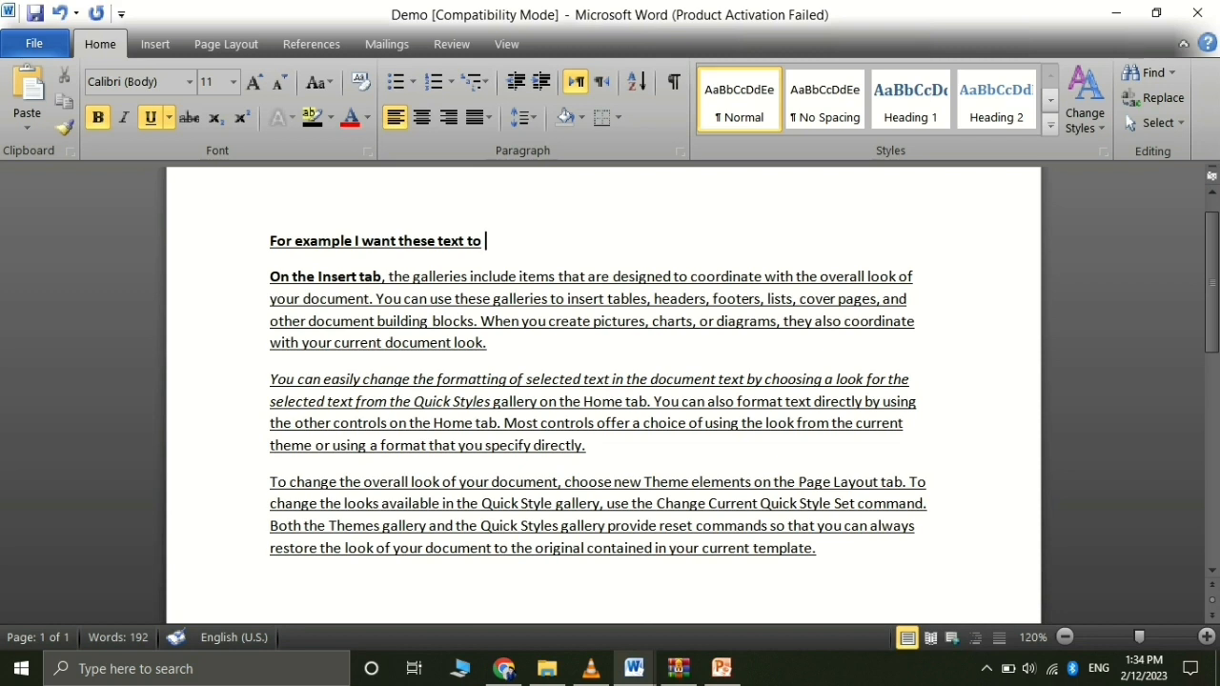
text(becam)
text(me sim)
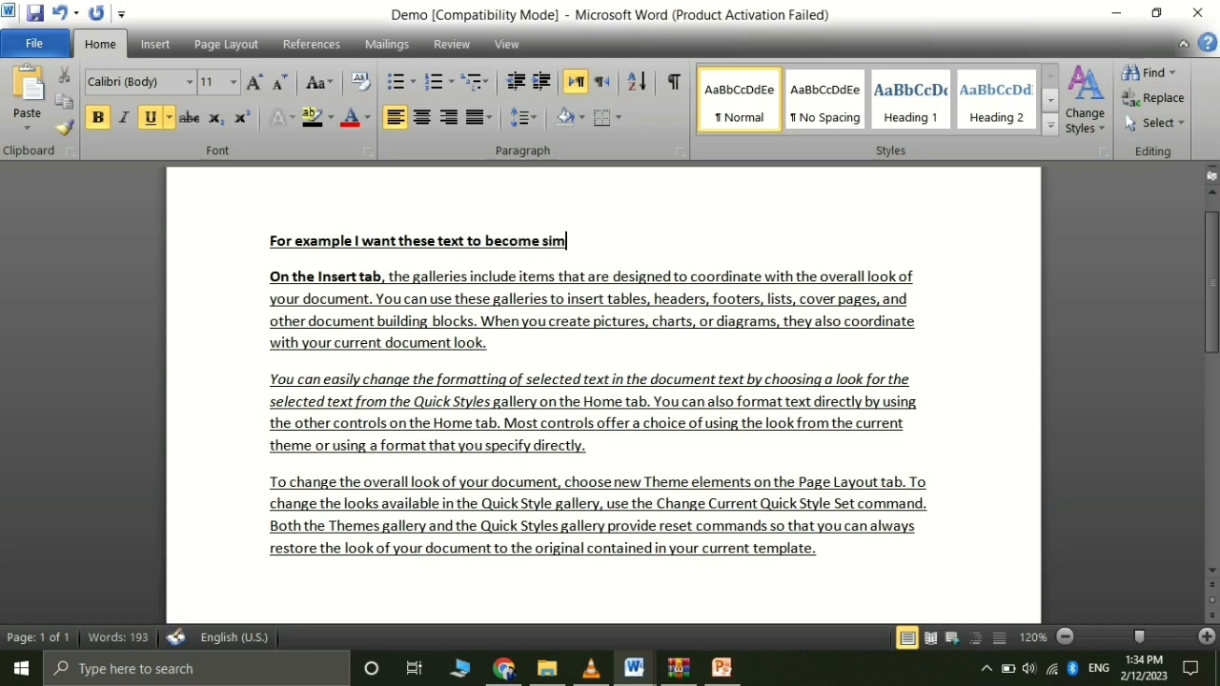
text(ple again)
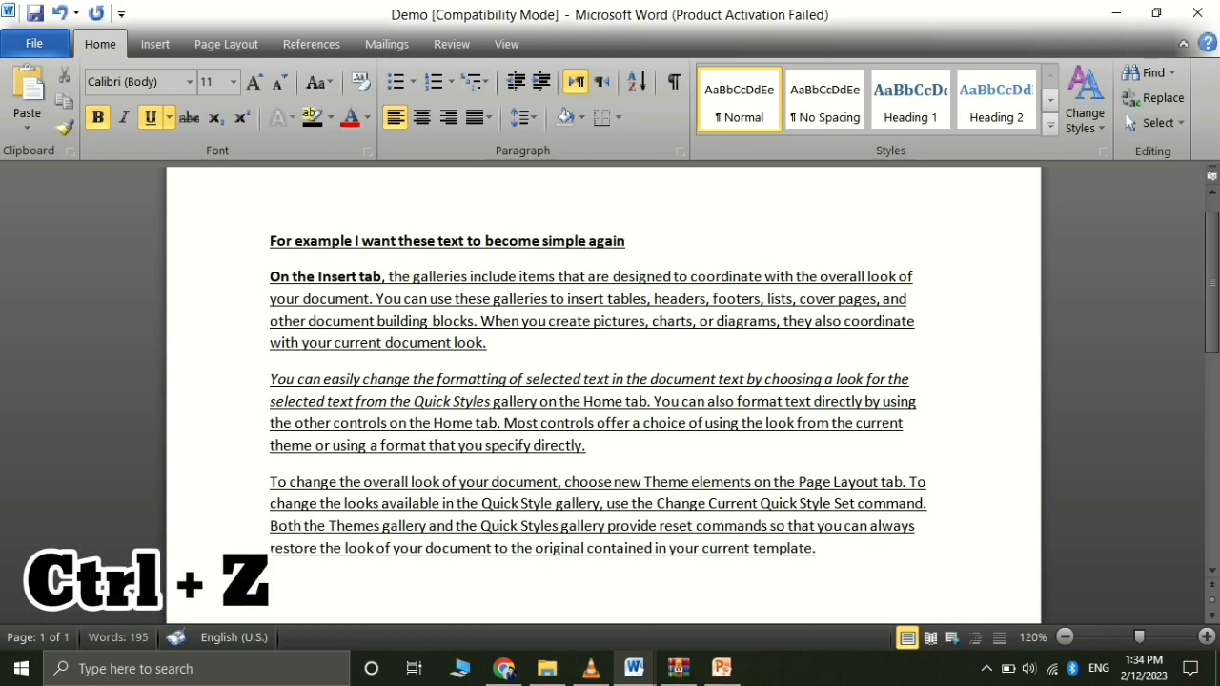
text( or erase th)
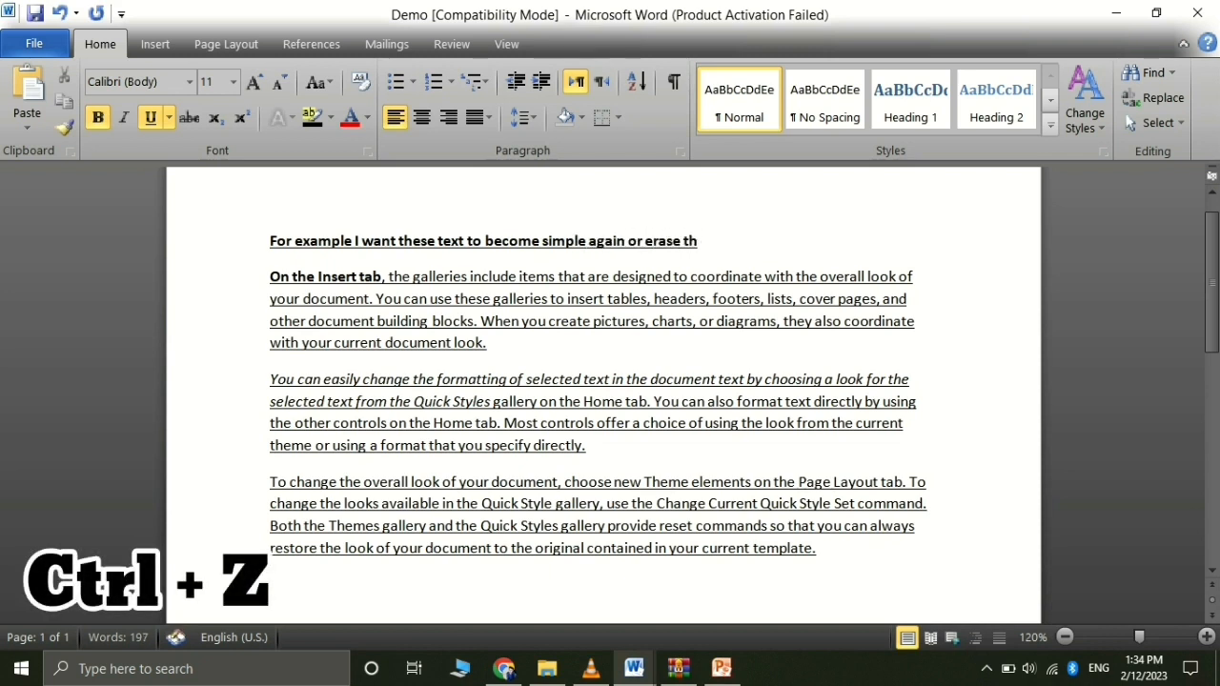
text(ese text w)
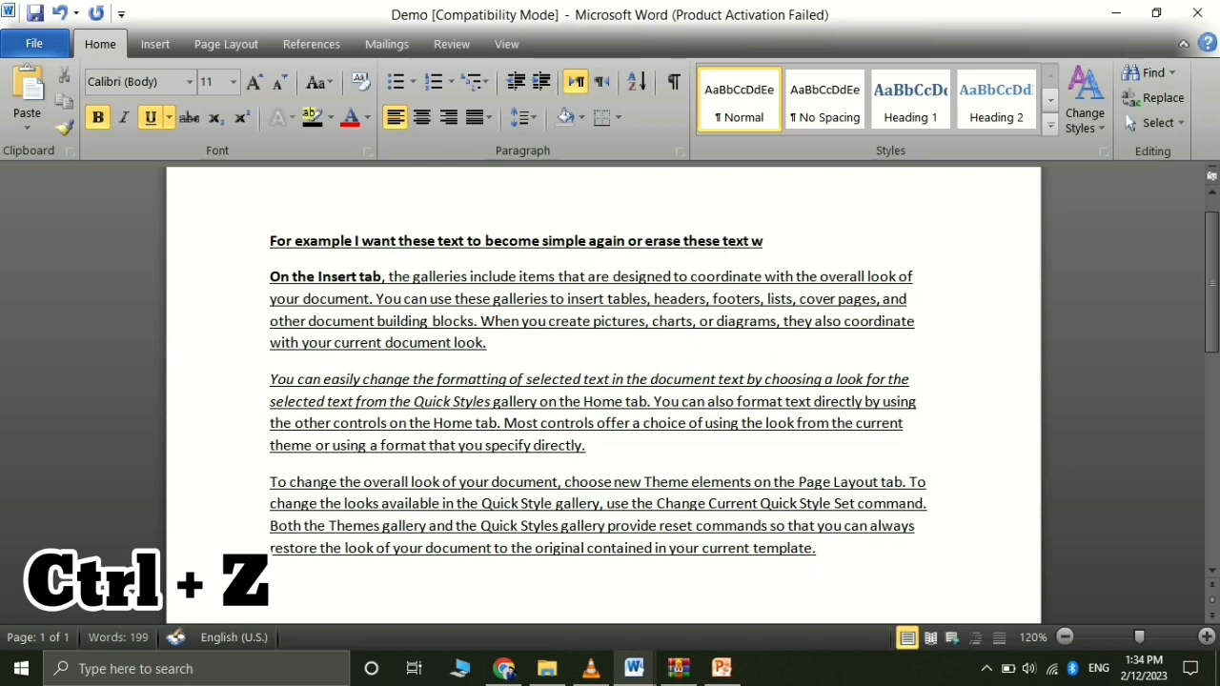
text(hich I am w)
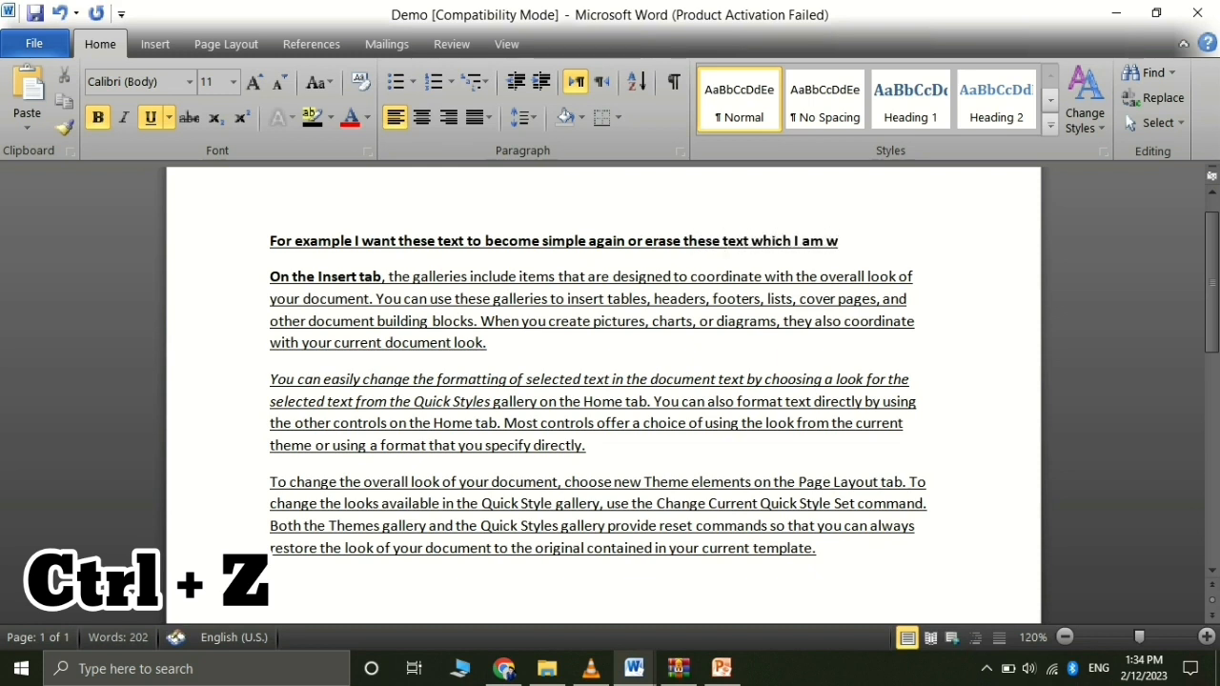
key(BackSpace)
text(typing now)
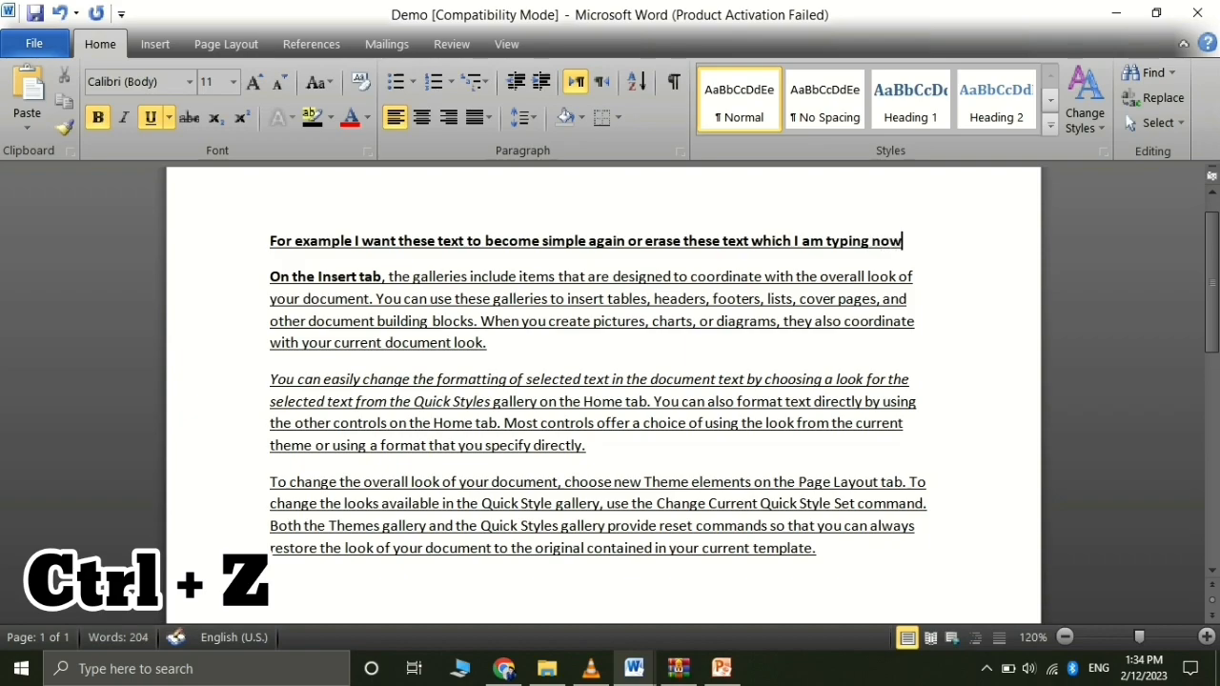
text( : see)
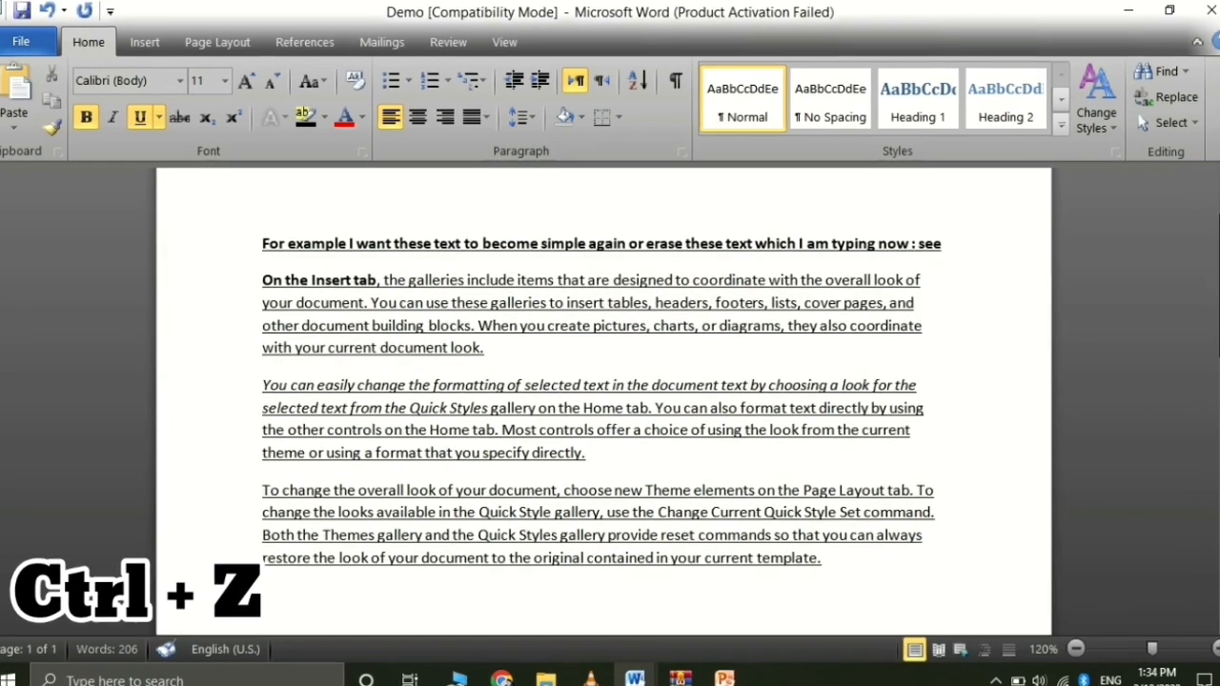
Undo the example sentence entered above the first paragraph, repeating until the line is empty and no longer underlined.
key(ctrl+z)
key(ctrl+z)
key(ctrl+z)
key(ctrl+z)
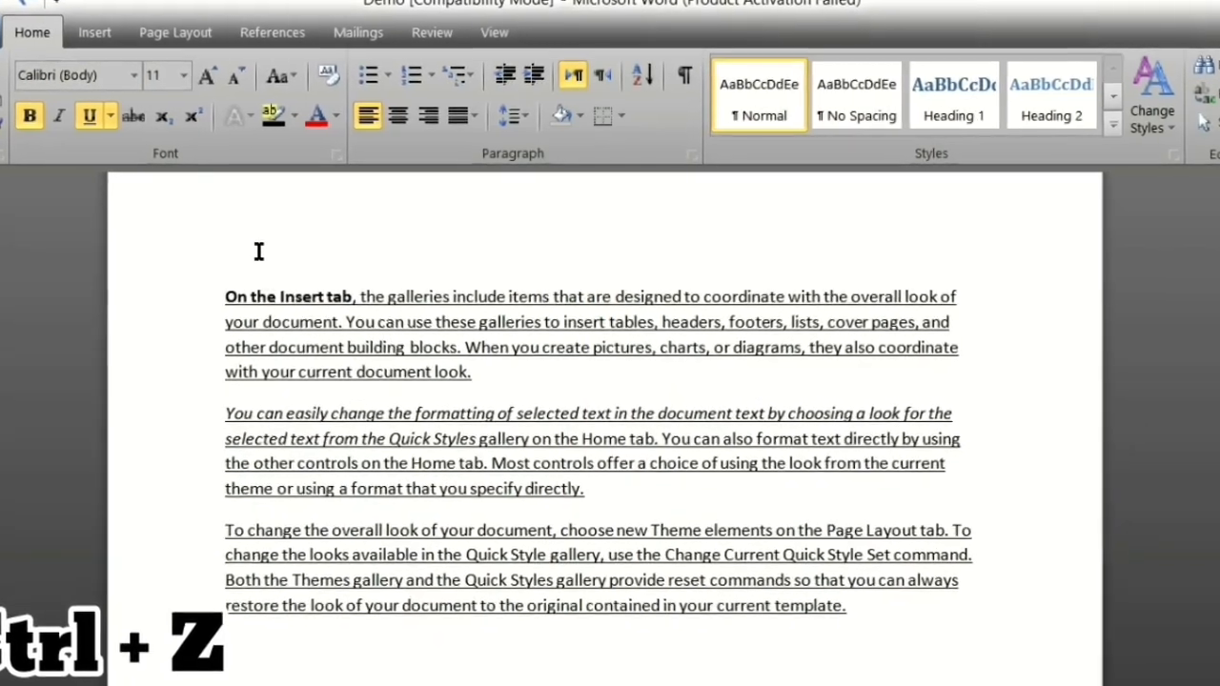
key(ctrl+z)
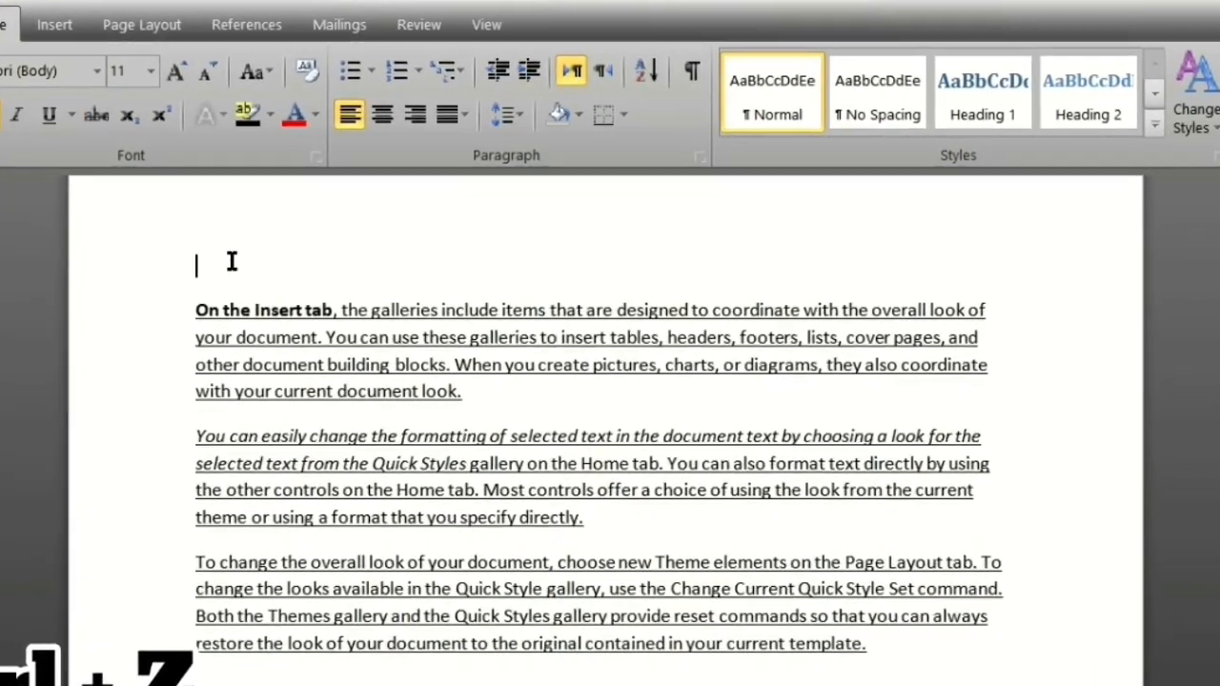
Write "I am just pressing the ctrl + z" on the empty line above the first paragraph.
text(am just pre)
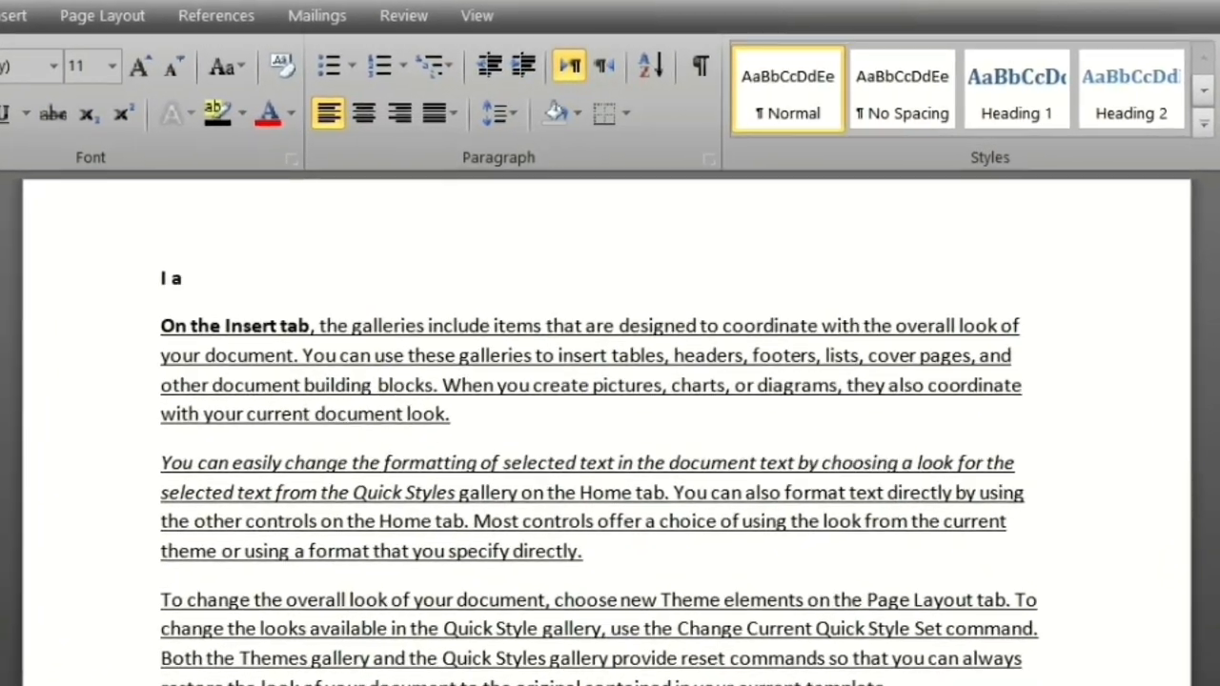
text(ssing the ctrl)
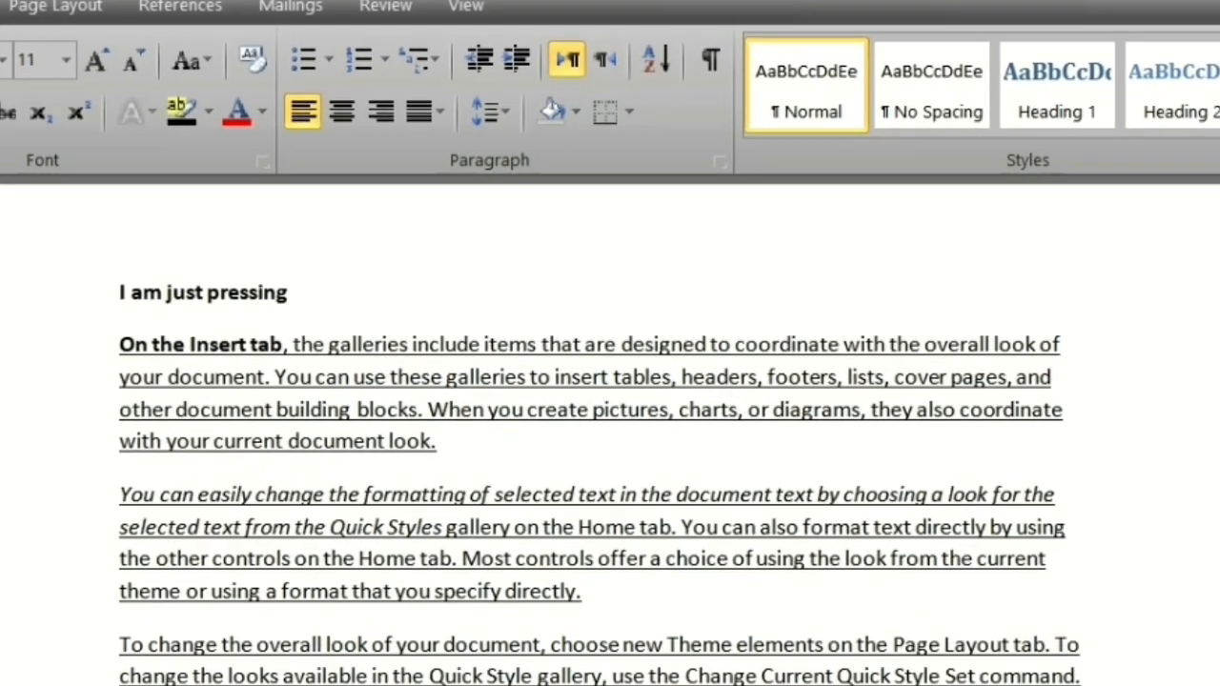
text( + z)
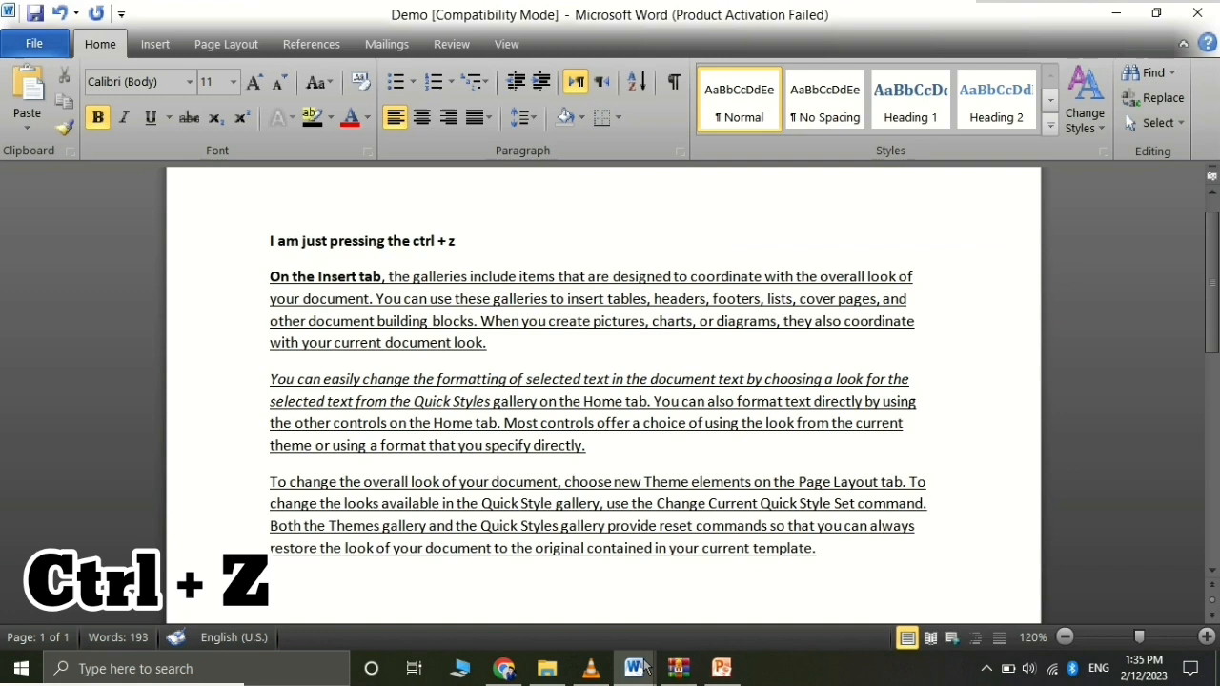
In the project document, complete list item 9, the Ctrl + S entry, with "= save a document which you have typed".
mouse_move(645, 664)
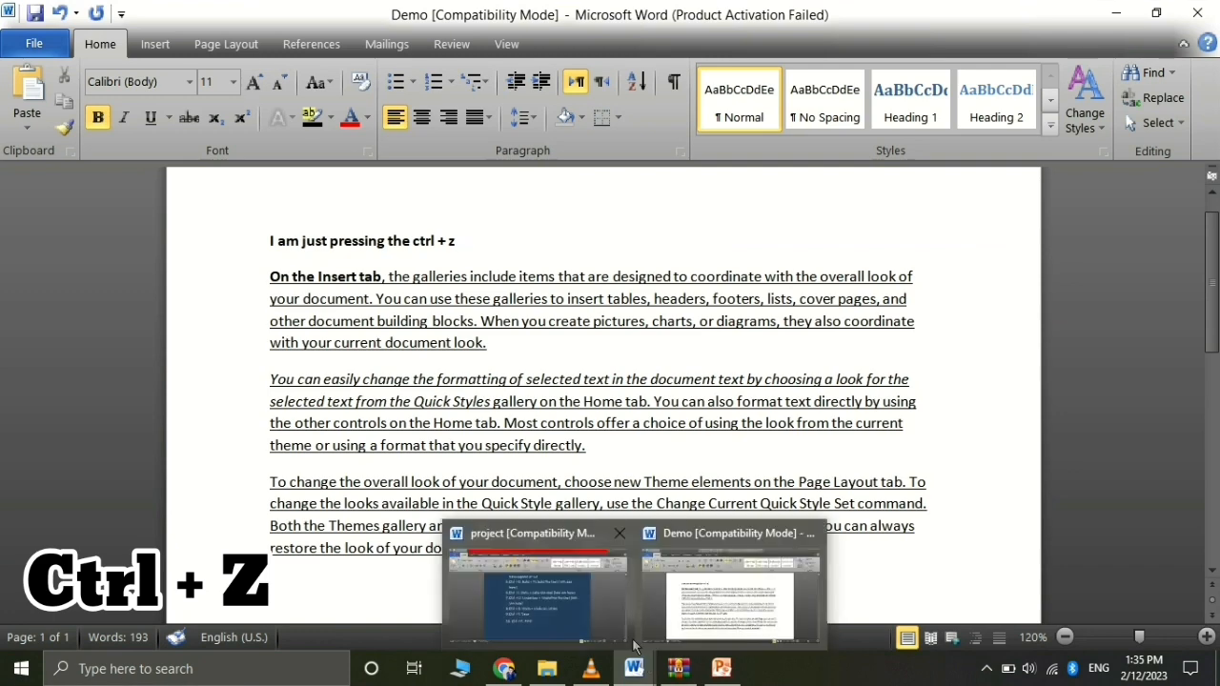
click(531, 563)
click(591, 453)
text(+ S: Save = save a)
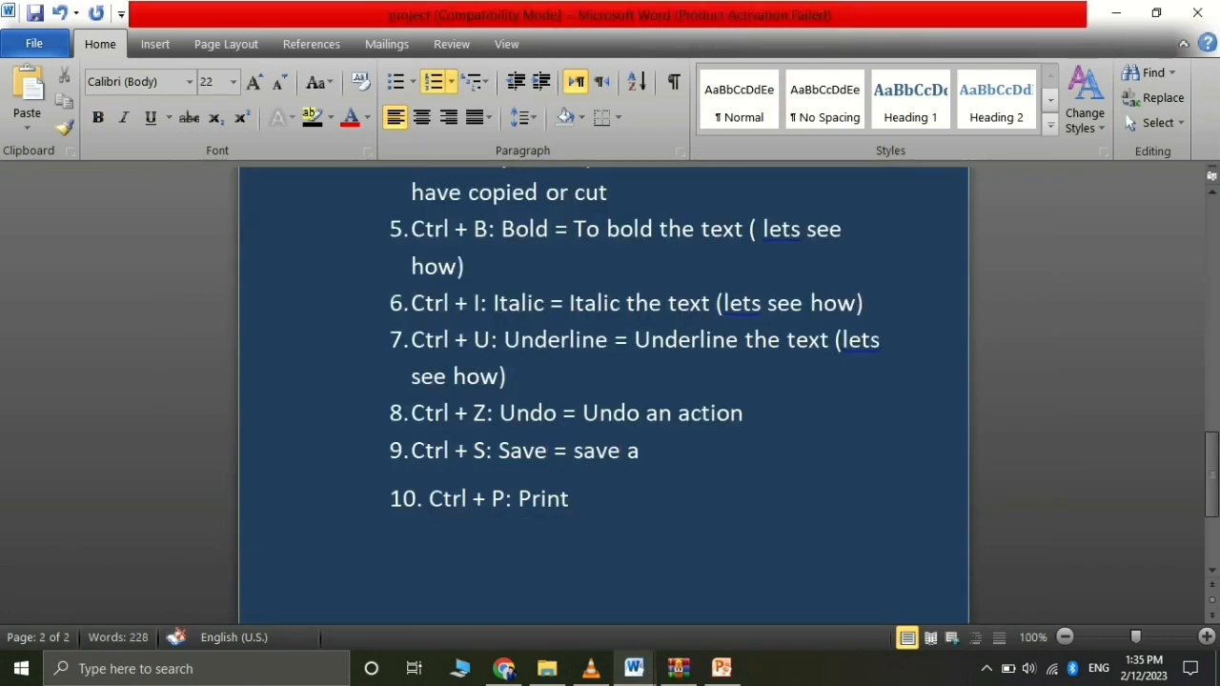
text( document which y)
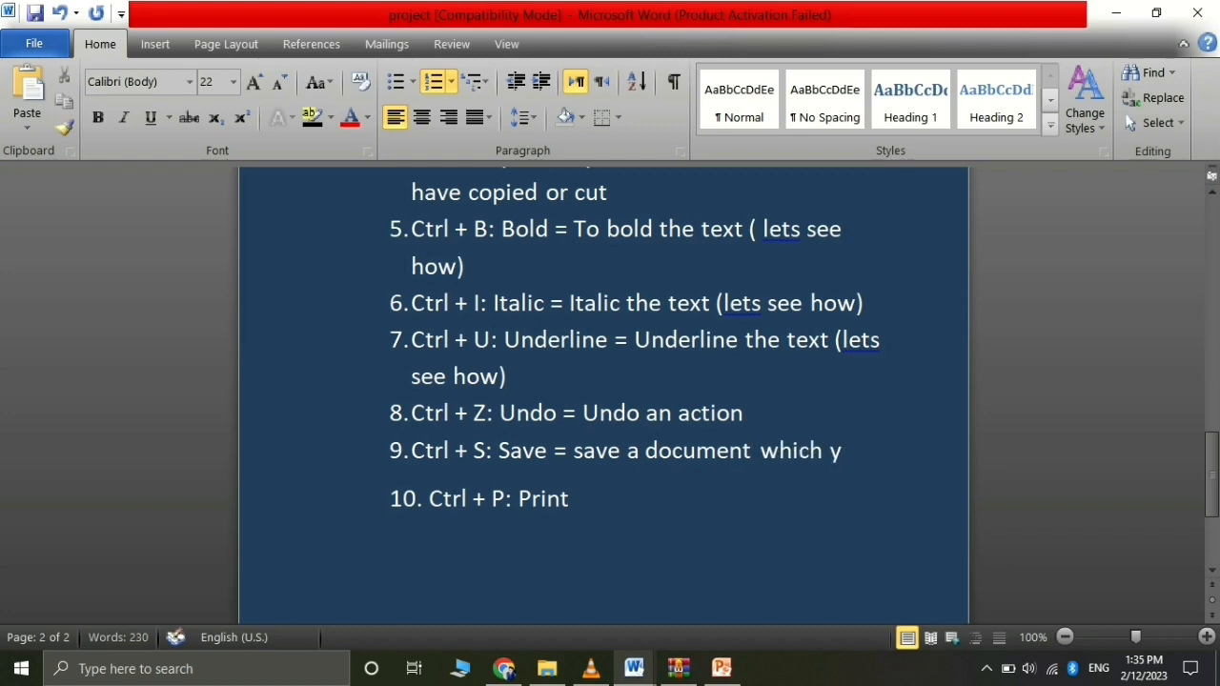
text(ou have typed)
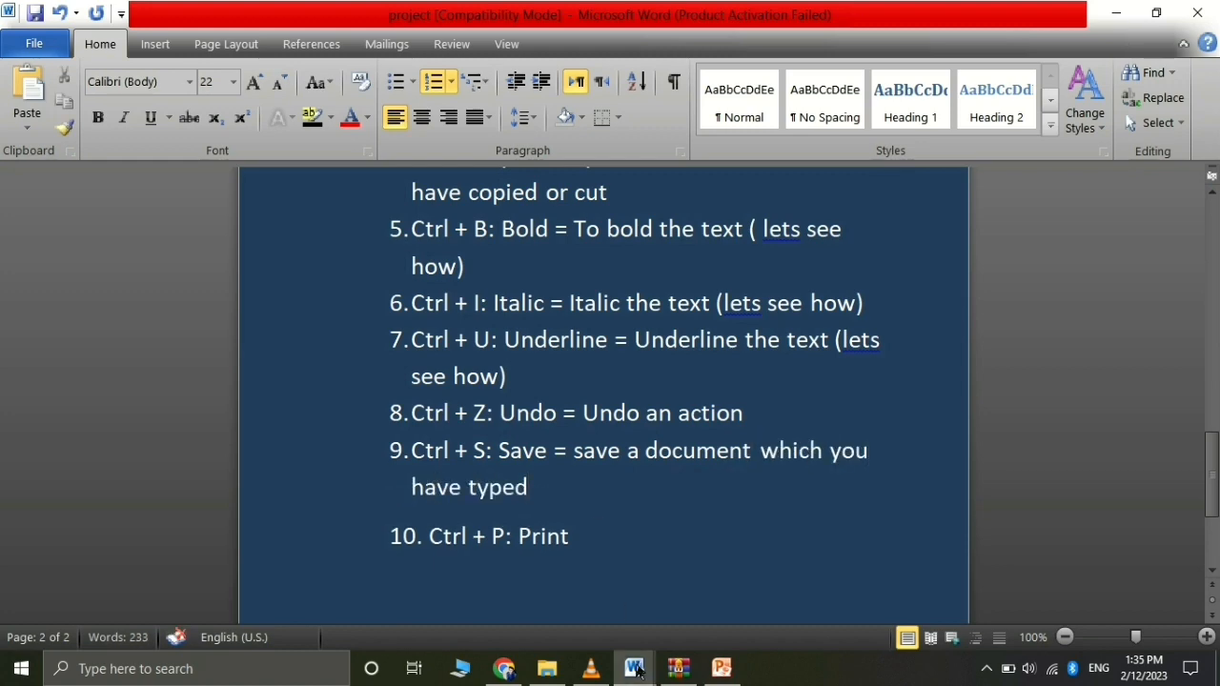
Switch to the Demo document, place the cursor at the end of its last paragraph and save the document.
mouse_move(637, 670)
click(701, 606)
click(840, 542)
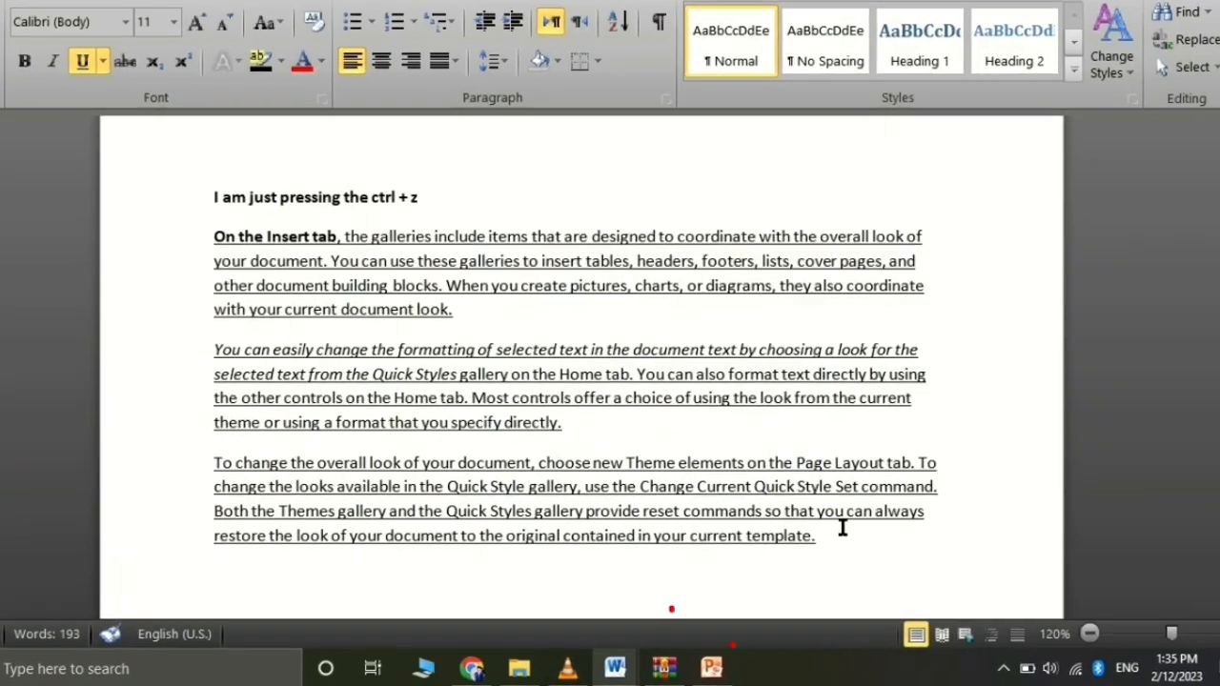
key(ctrl+s)
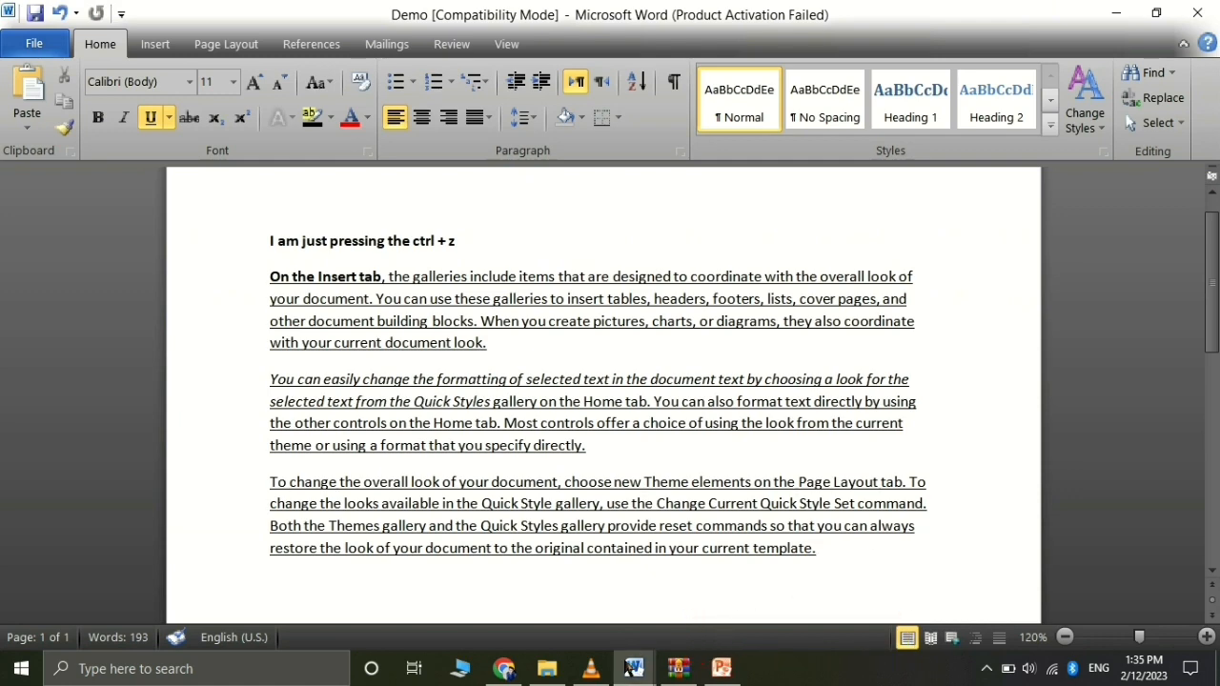
In the project document, extend list item 10, the Ctrl + P entry, with "= Now if you want to get a hard copy of".
mouse_move(634, 668)
click(584, 610)
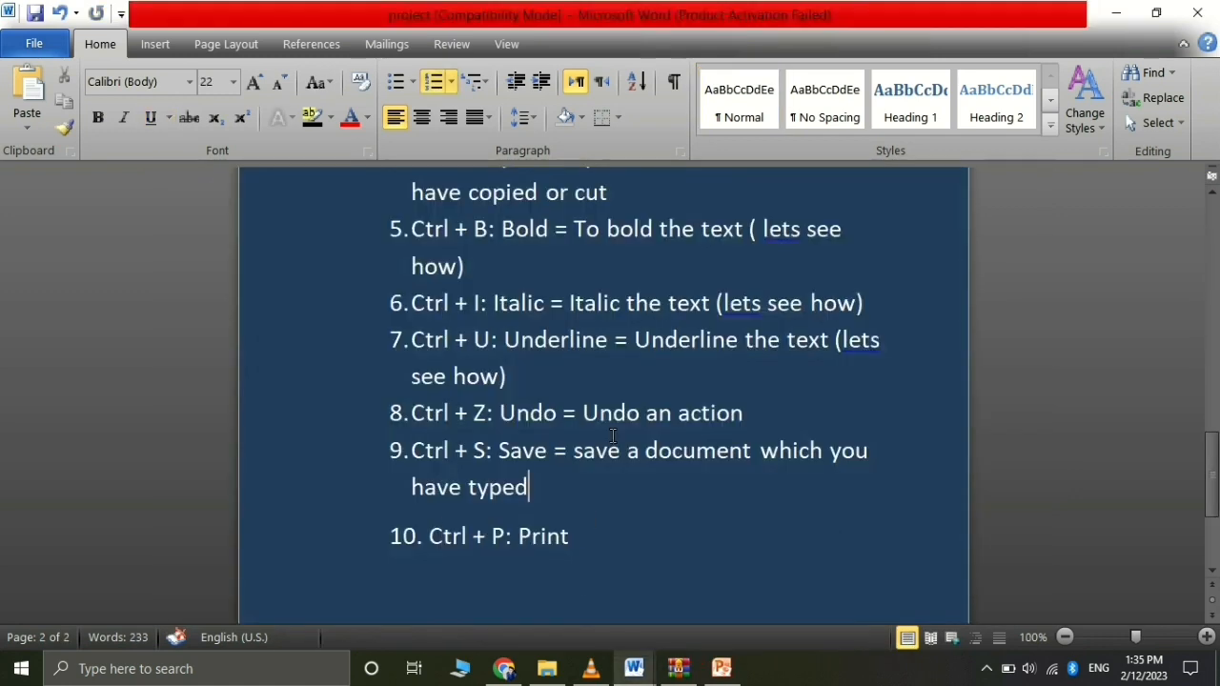
click(593, 532)
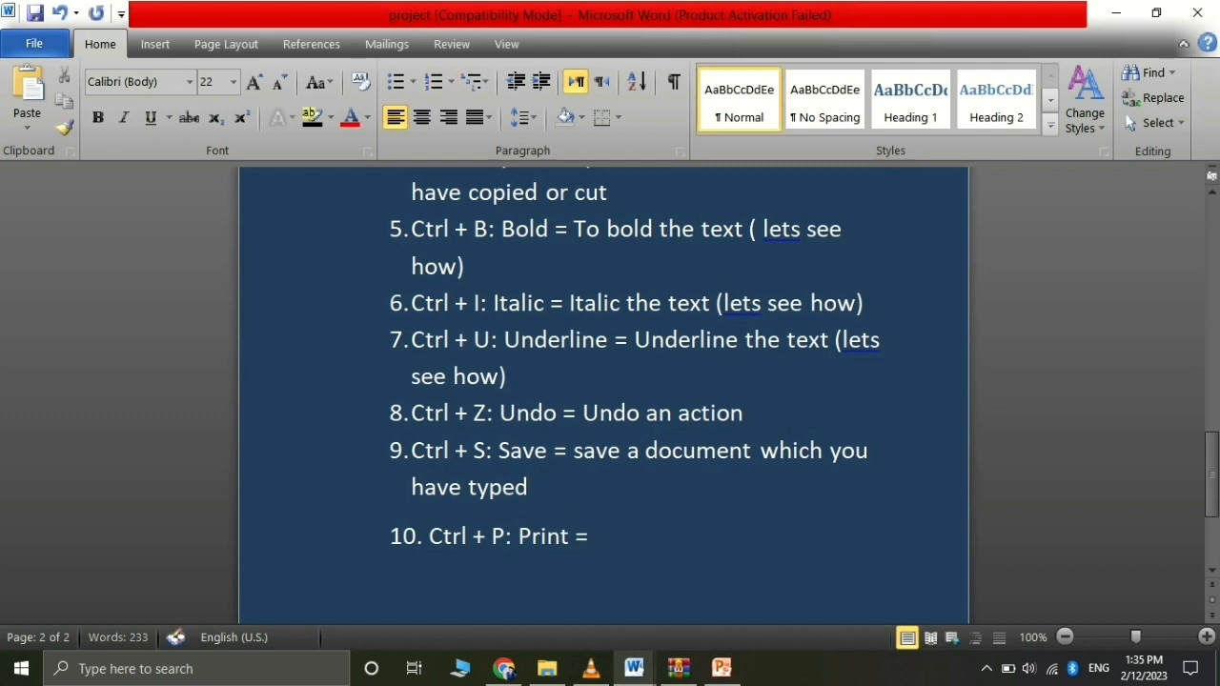
text(= Now if y)
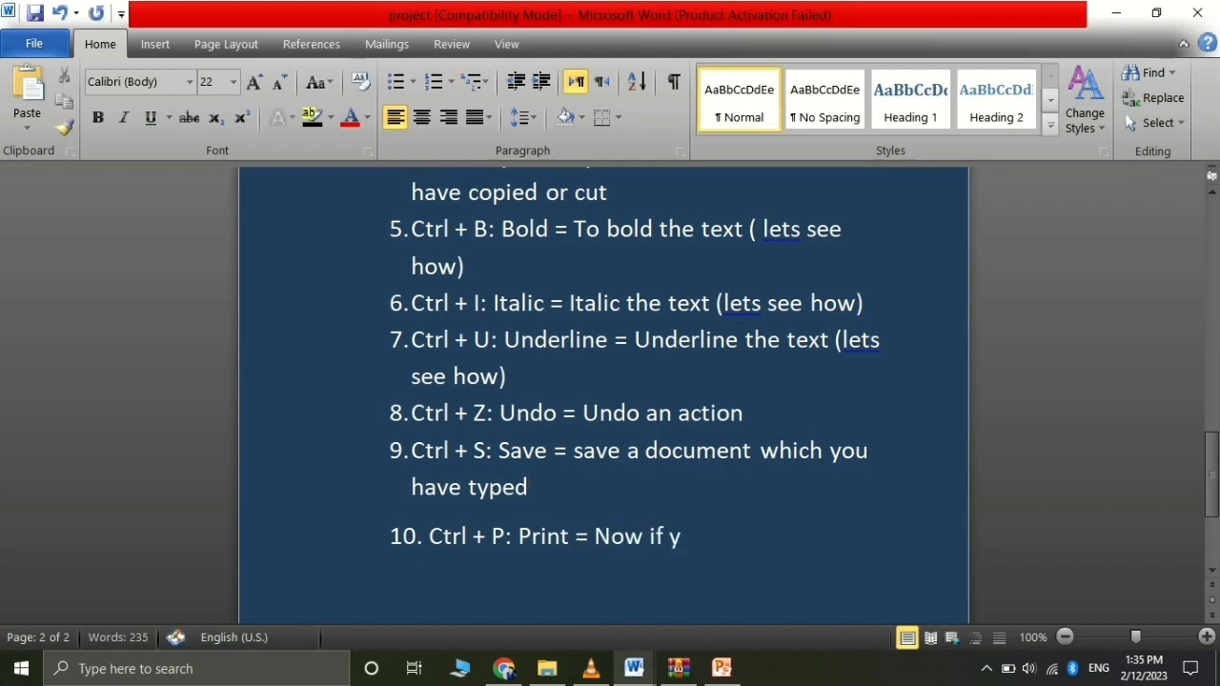
text(ou want to g)
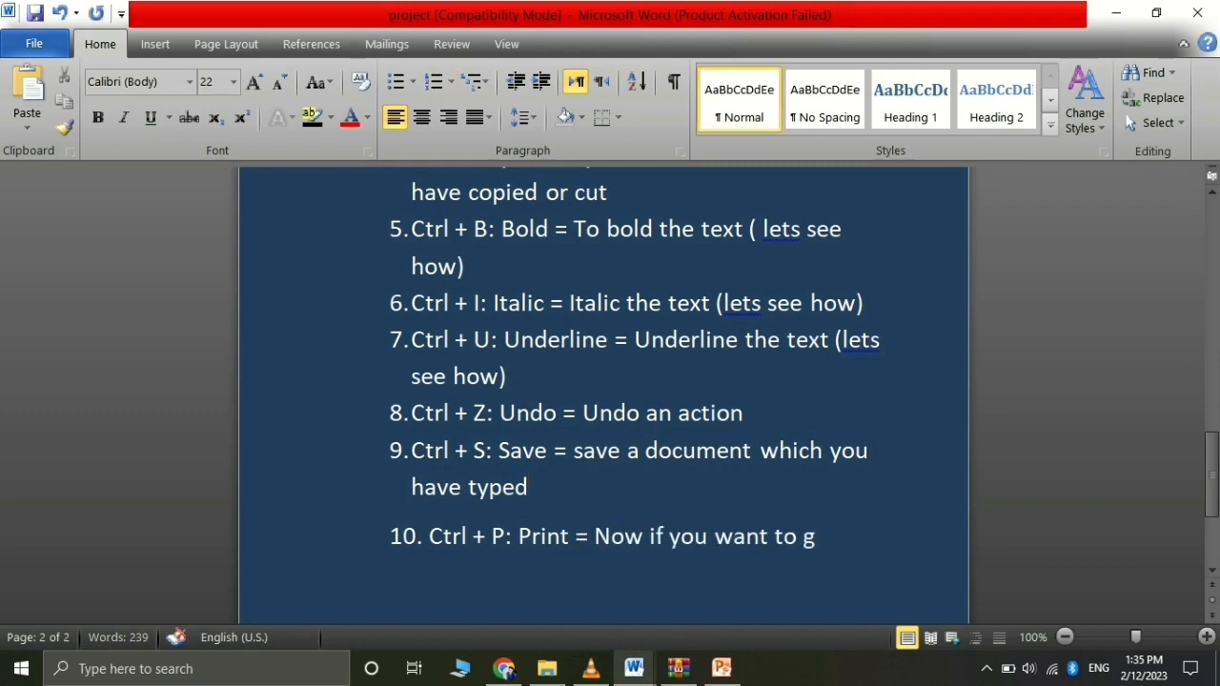
text(et a hard copy of)
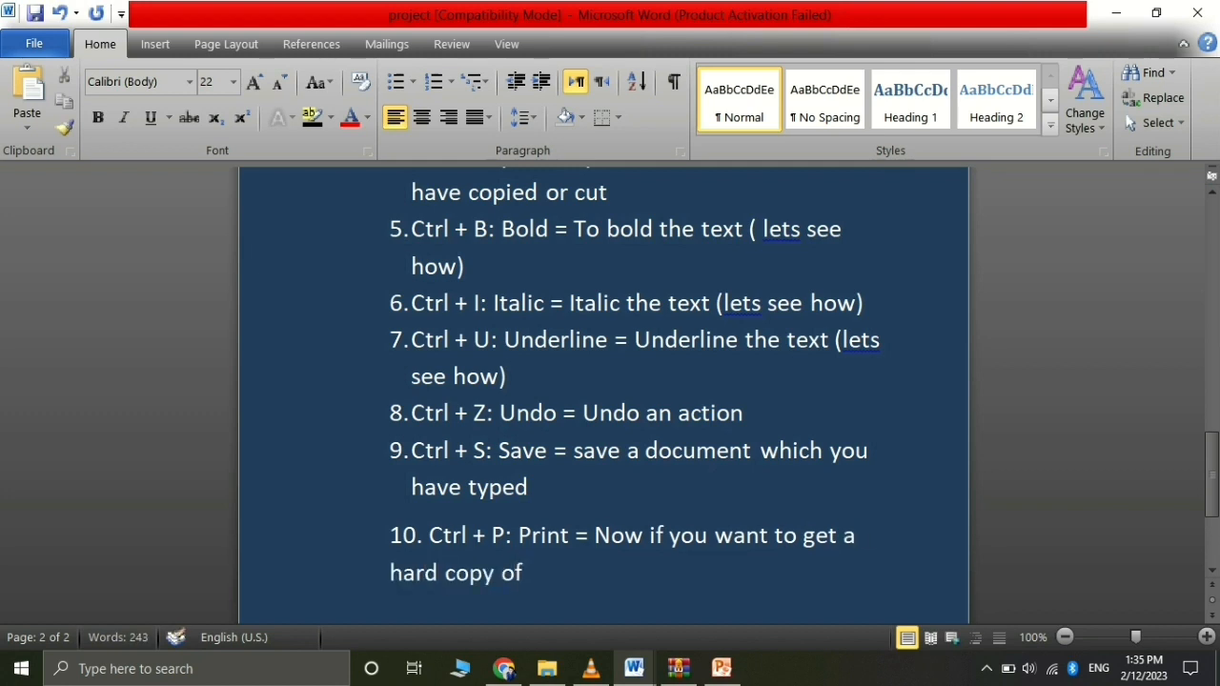